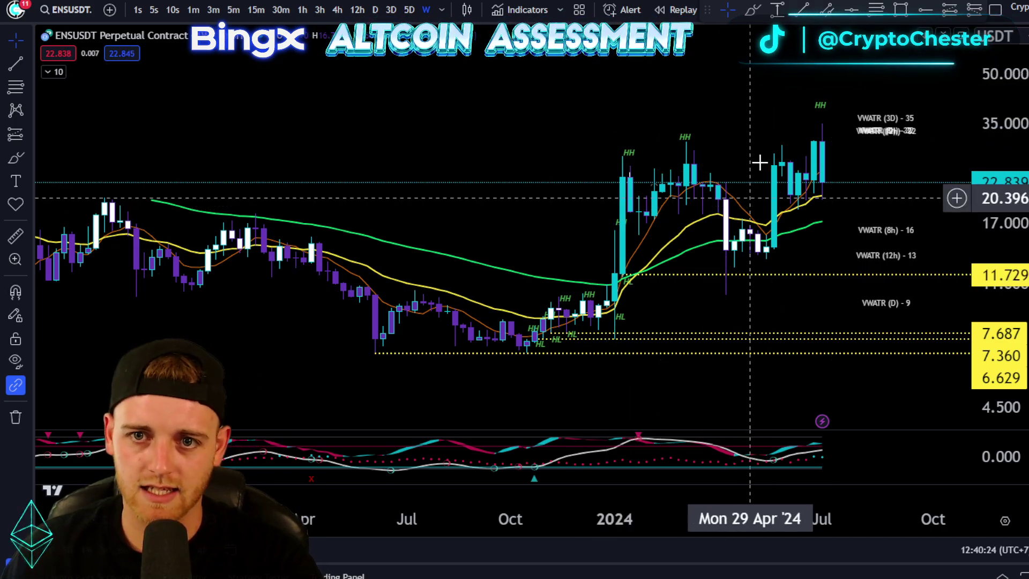
Change the colour of the lowest yellow horizontal ray, starting at the June 2023 low, to red
{"action": "left_click_drag", "start_coordinate": [755, 282], "coordinate": [752, 221]}
{"action": "mouse_move", "coordinate": [998, 340]}
{"action": "left_mouse_down"}
{"action": "mouse_move", "coordinate": [1000, 313]}
{"action": "mouse_move", "coordinate": [1000, 360]}
{"action": "left_mouse_up"}
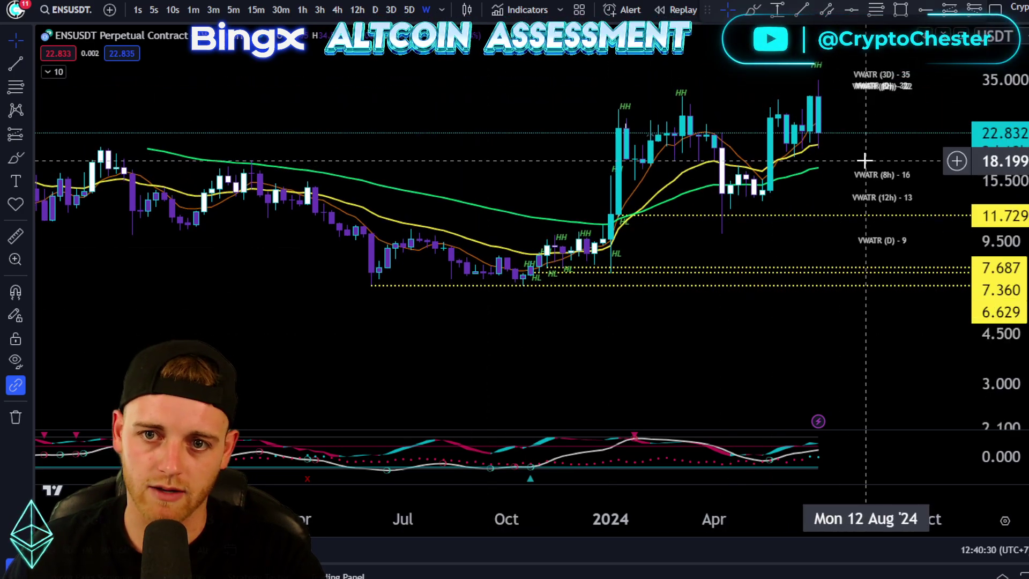
{"action": "left_click_drag", "start_coordinate": [870, 304], "coordinate": [863, 310]}
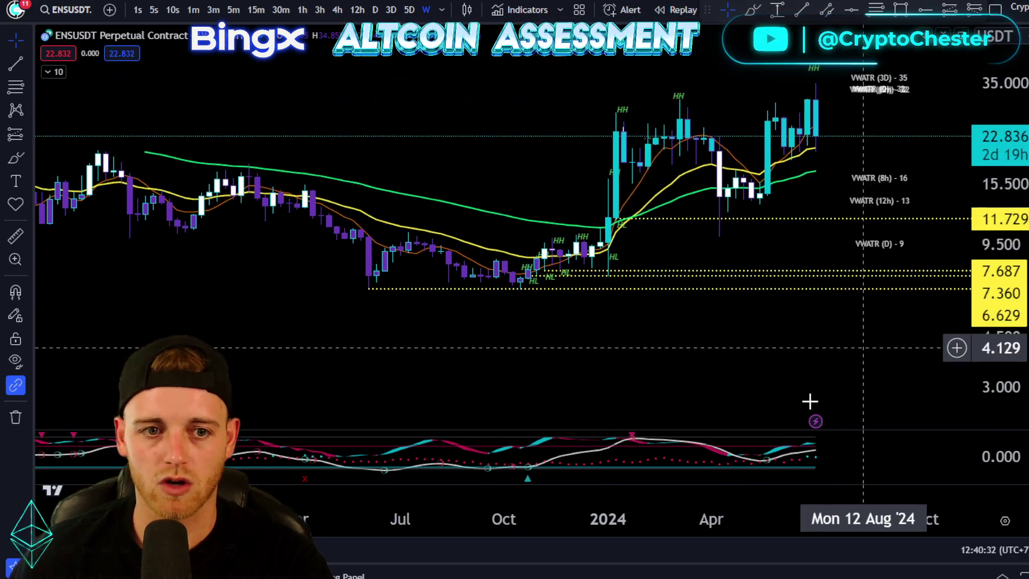
{"action": "double_click", "coordinate": [400, 290]}
{"action": "left_click", "coordinate": [560, 284]}
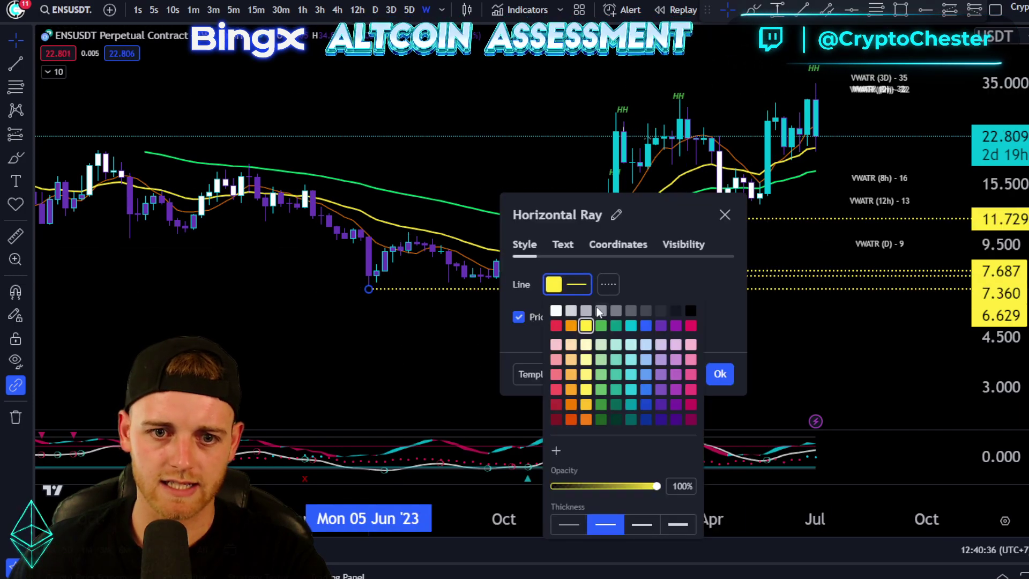
{"action": "left_click", "coordinate": [719, 373]}
Examine the weekly chart from the 2023 lows around the red ray up to the July 2024 high
{"action": "left_click_drag", "start_coordinate": [416, 340], "coordinate": [735, 338]}
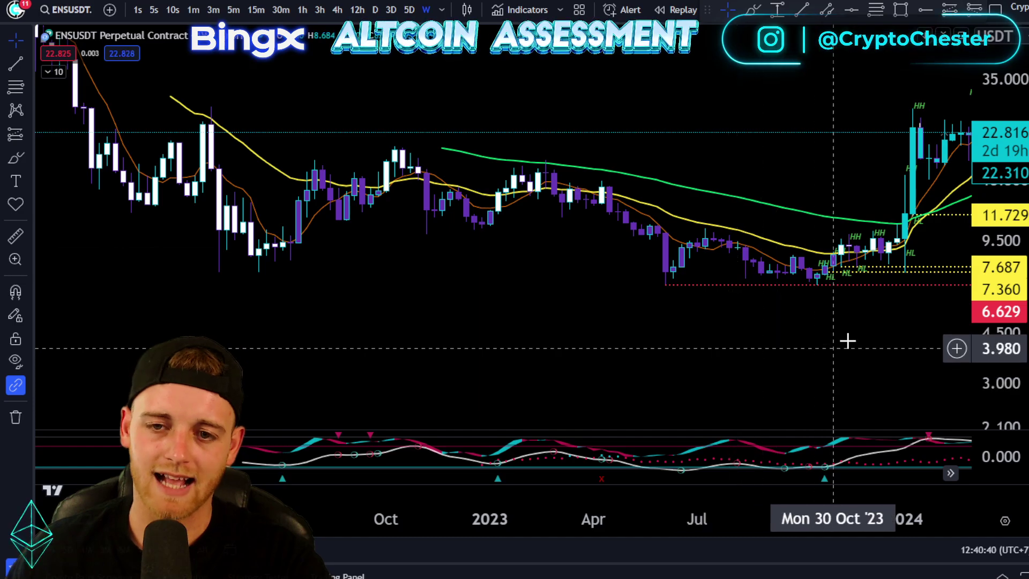
{"action": "left_click_drag", "start_coordinate": [847, 340], "coordinate": [772, 335]}
{"action": "left_click_drag", "start_coordinate": [992, 340], "coordinate": [992, 225]}
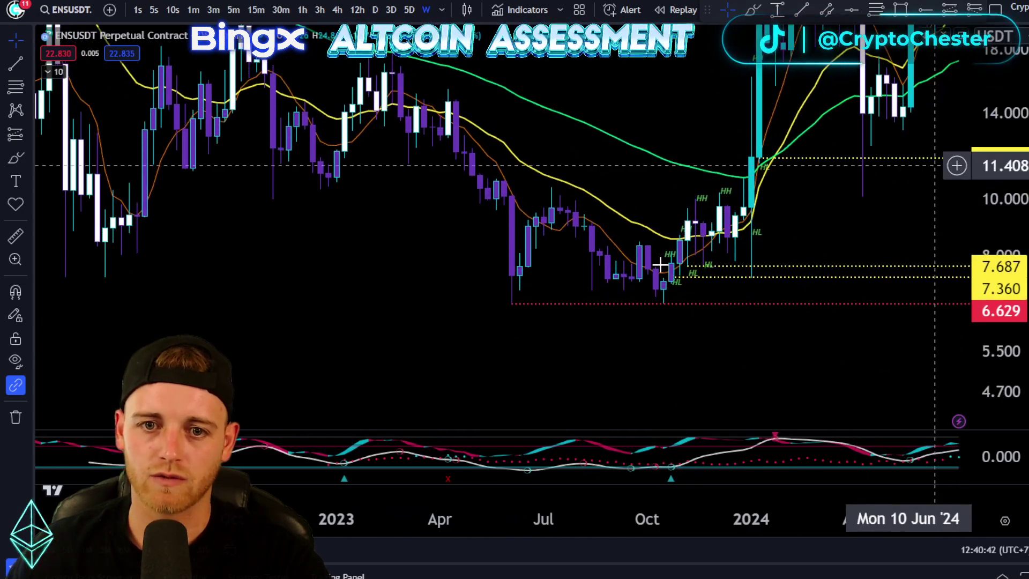
{"action": "left_click_drag", "start_coordinate": [796, 236], "coordinate": [741, 268]}
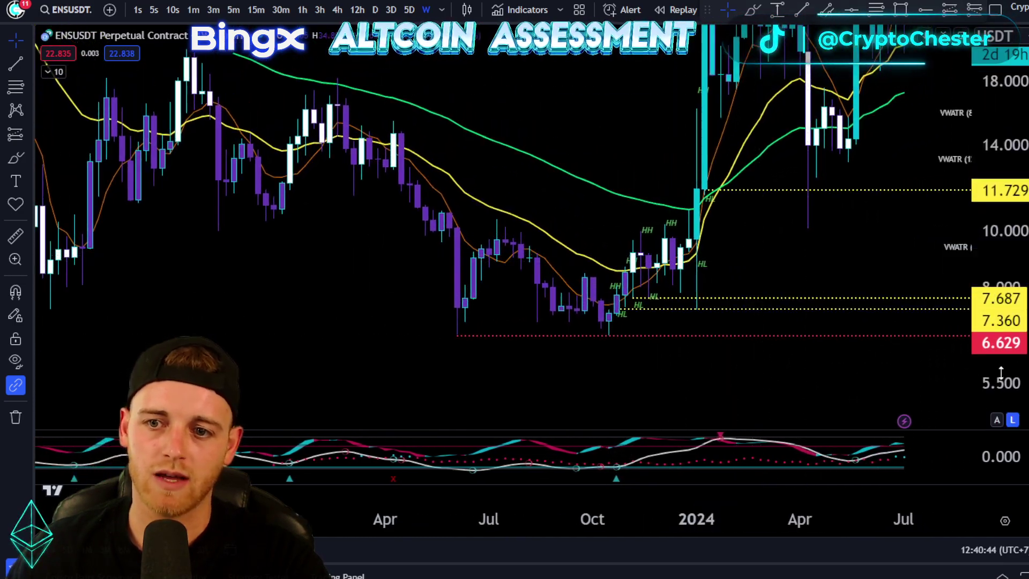
{"action": "left_click_drag", "start_coordinate": [868, 243], "coordinate": [861, 291]}
{"action": "left_click_drag", "start_coordinate": [876, 131], "coordinate": [818, 229]}
{"action": "left_click_drag", "start_coordinate": [991, 139], "coordinate": [989, 244]}
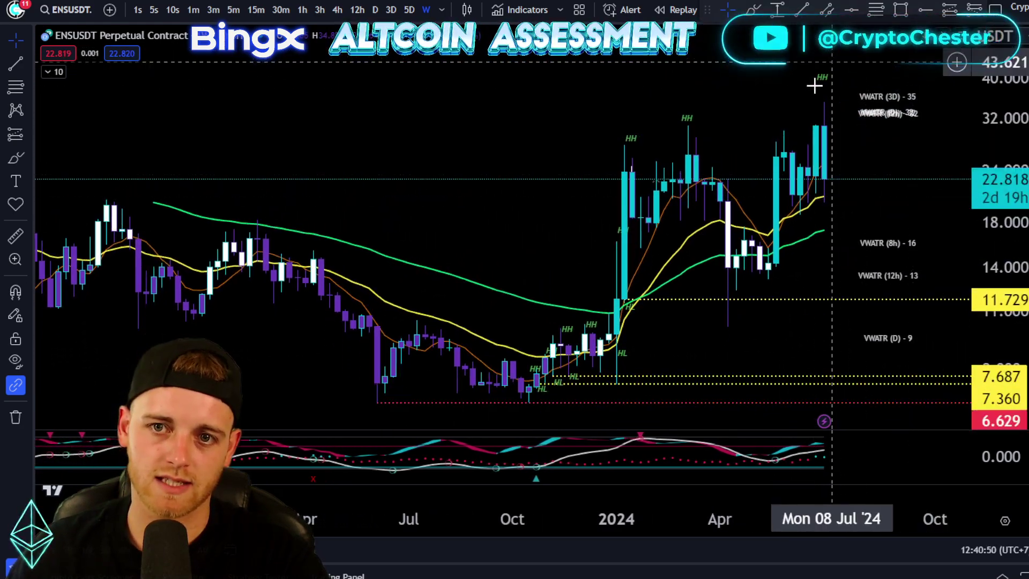
Circle the April 2024 low on the weekly chart with the Brush, delete the sketch and return to the crosshair
{"action": "left_click", "coordinate": [752, 10]}
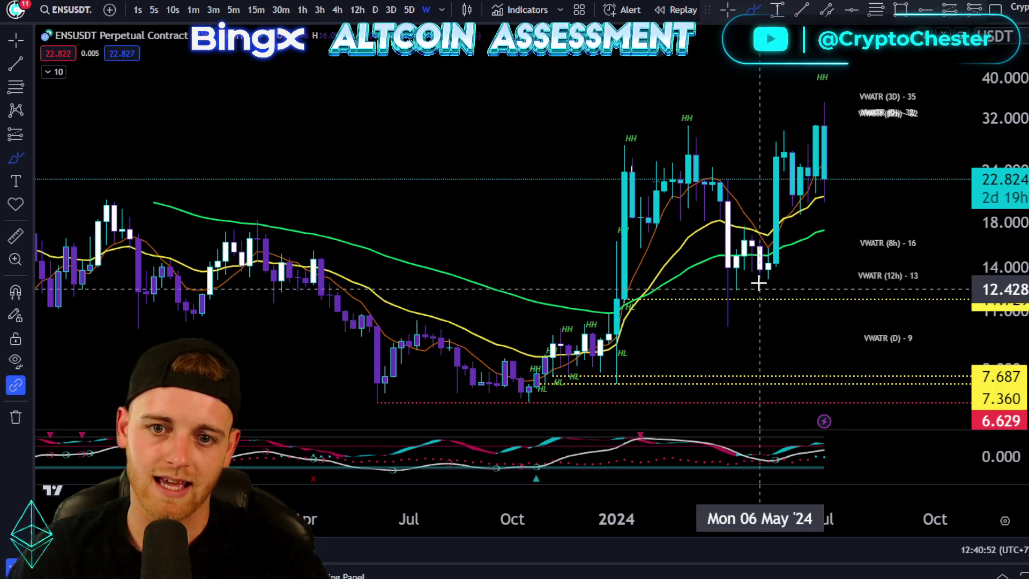
{"action": "mouse_move", "coordinate": [757, 279]}
{"action": "left_mouse_down"}
{"action": "mouse_move", "coordinate": [695, 278]}
{"action": "mouse_move", "coordinate": [768, 316]}
{"action": "left_mouse_up"}
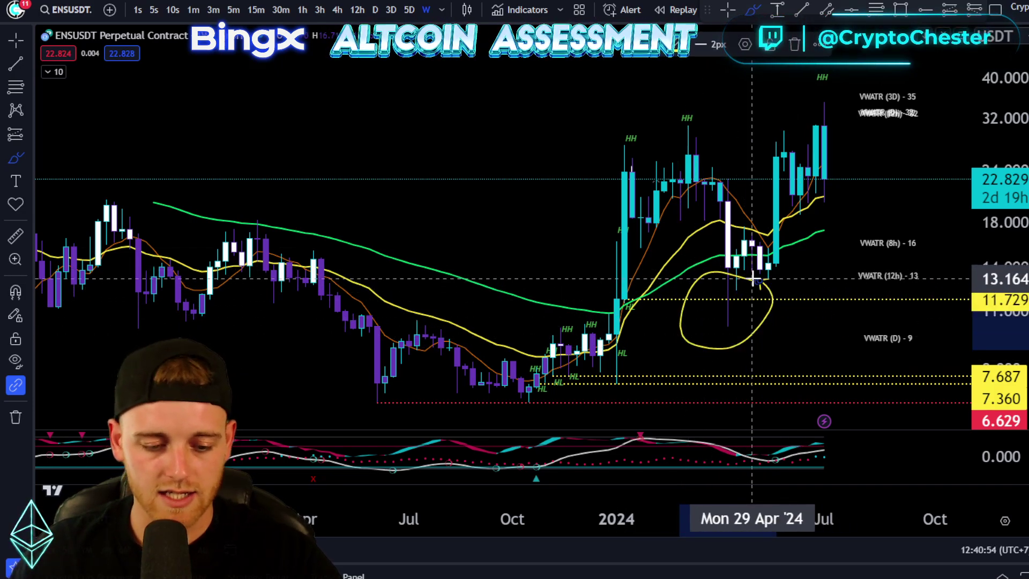
{"action": "key", "text": "Delete"}
{"action": "mouse_move", "coordinate": [641, 286]}
{"action": "left_mouse_down"}
{"action": "mouse_move", "coordinate": [607, 312]}
{"action": "mouse_move", "coordinate": [640, 284]}
{"action": "left_mouse_up"}
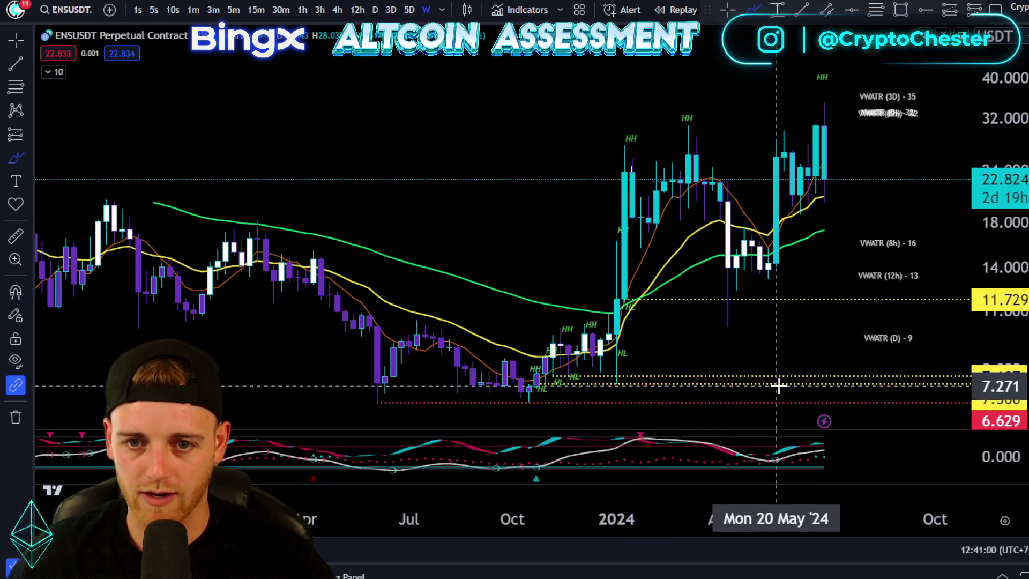
{"action": "scroll", "coordinate": [892, 300], "scroll_direction": "up", "scroll_amount": 2}
{"action": "left_click", "coordinate": [726, 11]}
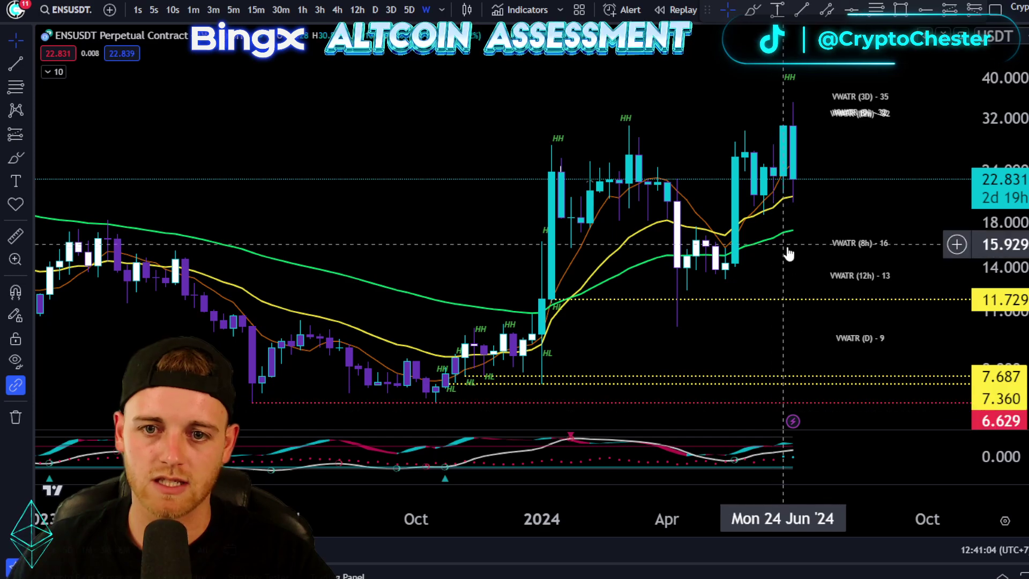
Switch the chart to the daily timeframe and show the latest candles with empty space after them
{"action": "left_click_drag", "start_coordinate": [793, 243], "coordinate": [852, 203]}
{"action": "left_click_drag", "start_coordinate": [998, 165], "coordinate": [997, 246]}
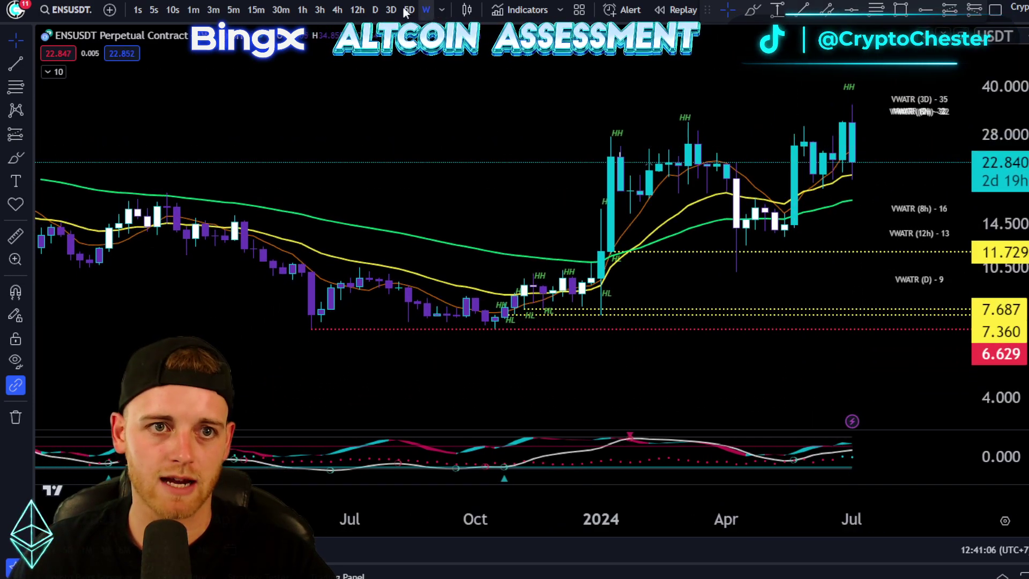
{"action": "left_click", "coordinate": [375, 11]}
{"action": "scroll", "coordinate": [889, 281], "scroll_direction": "down", "scroll_amount": 5}
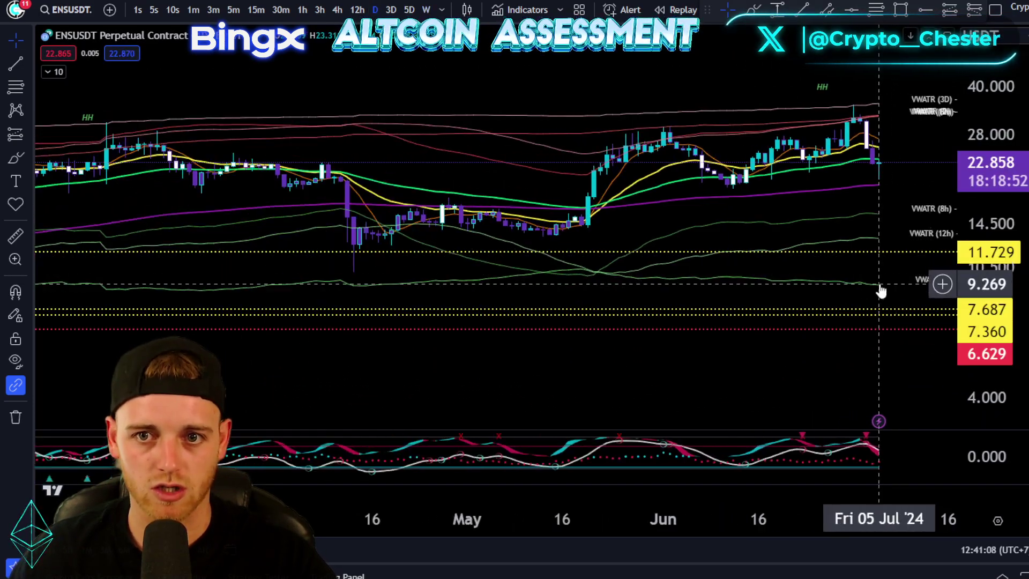
{"action": "left_click_drag", "start_coordinate": [867, 211], "coordinate": [693, 218]}
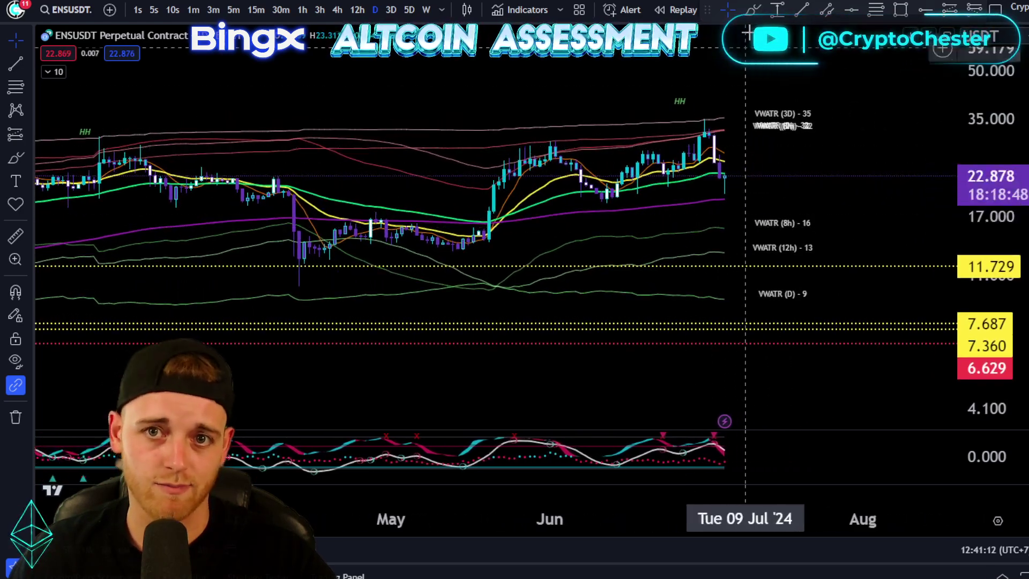
Measure the price range from the current price down to the 11.729 support ray, and delete the measurement
{"action": "key", "text": "alt+v"}
{"action": "left_click", "coordinate": [740, 176]}
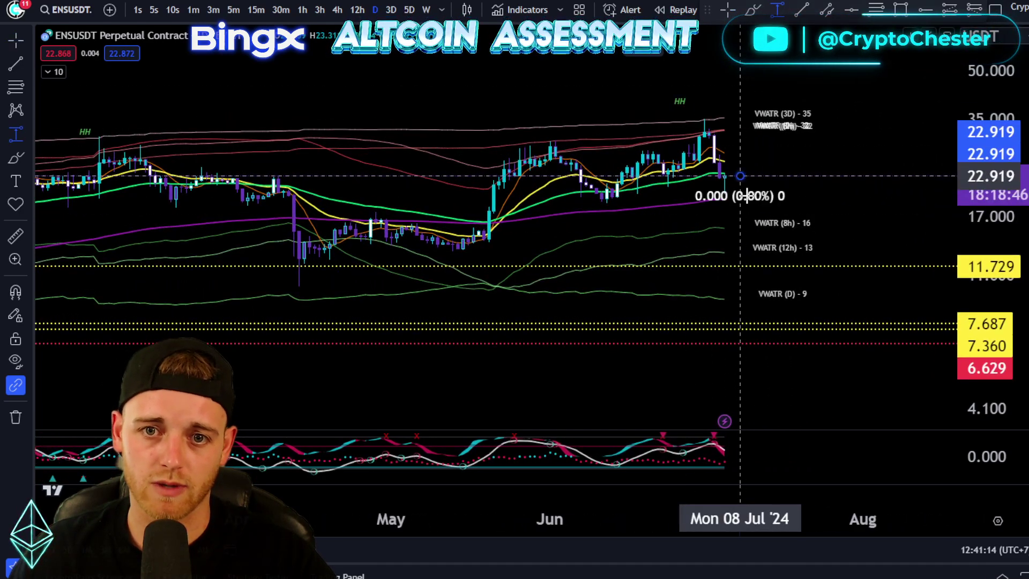
{"action": "left_click", "coordinate": [781, 266]}
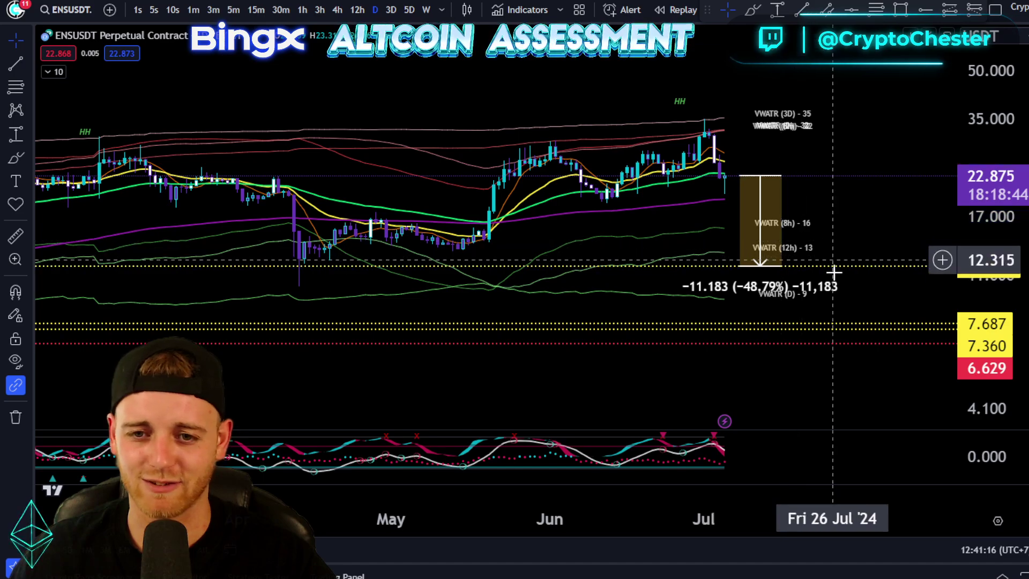
{"action": "scroll", "coordinate": [891, 372], "scroll_direction": "down", "scroll_amount": 5}
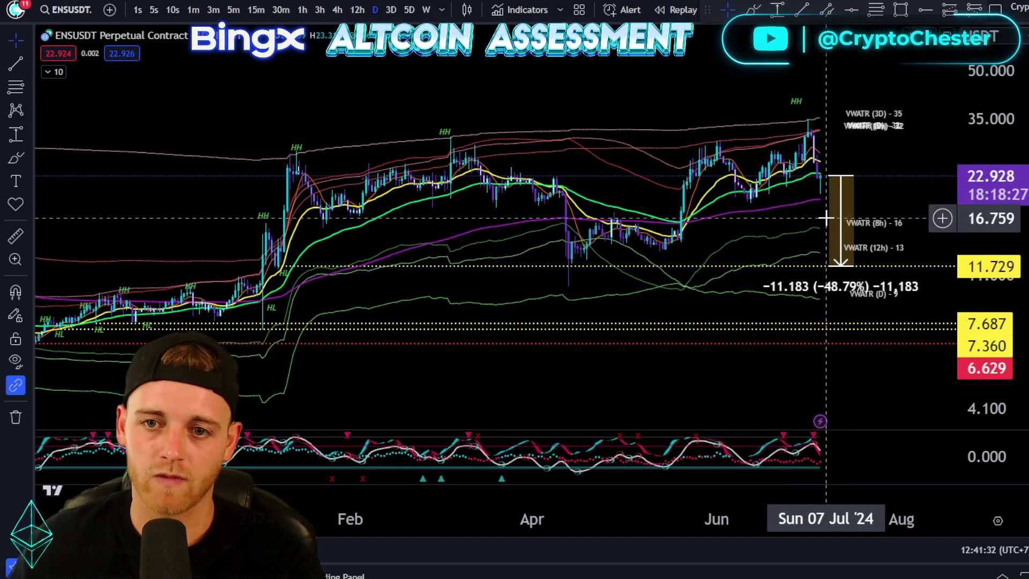
{"action": "left_click_drag", "start_coordinate": [811, 234], "coordinate": [790, 222]}
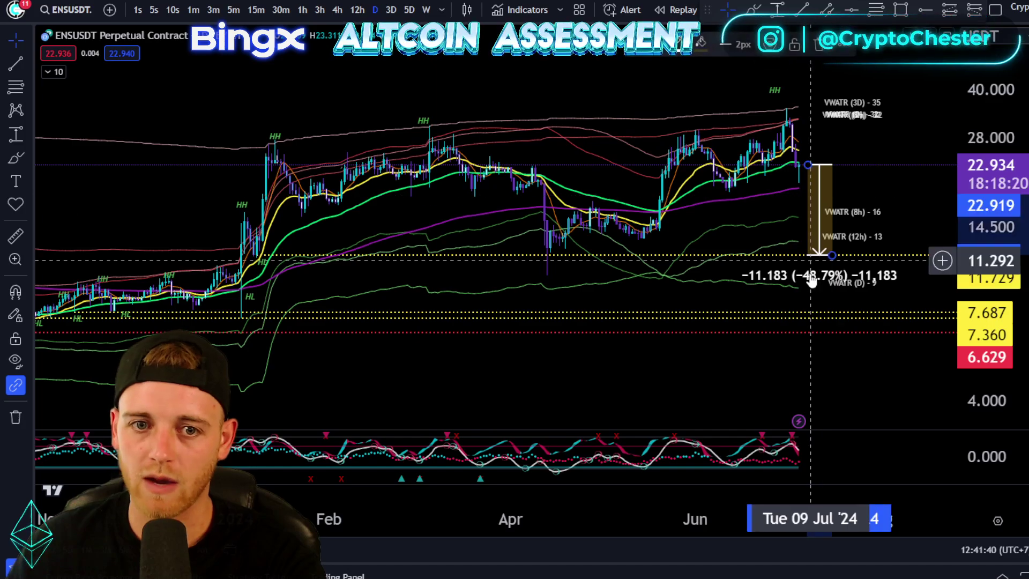
{"action": "key", "text": "Delete"}
Measure the price bounce from the 11.729 ray in mid-April 2024 and clear the measurement
{"action": "left_click_drag", "start_coordinate": [735, 219], "coordinate": [874, 203]}
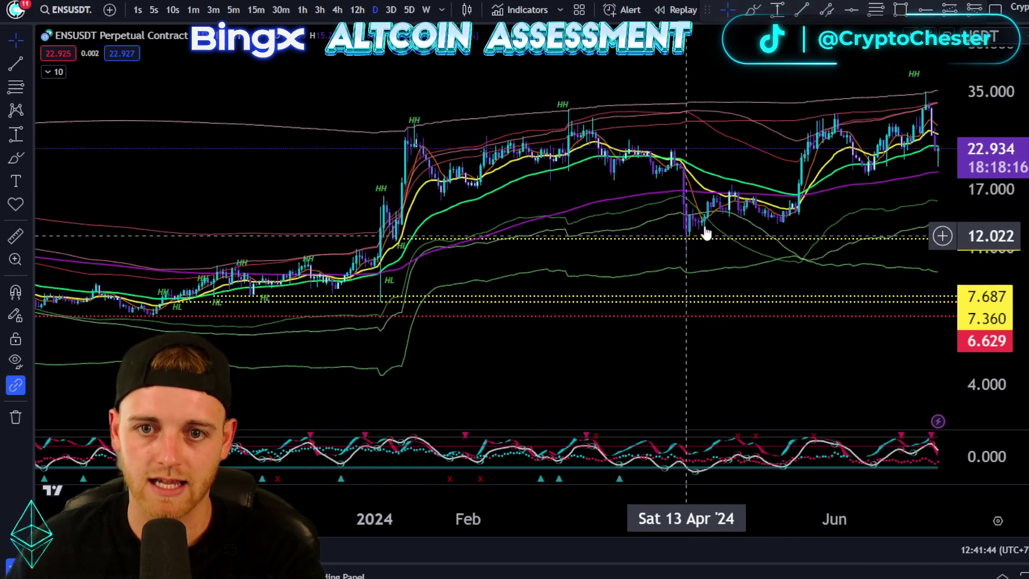
{"action": "left_click", "coordinate": [686, 239], "text": "shift"}
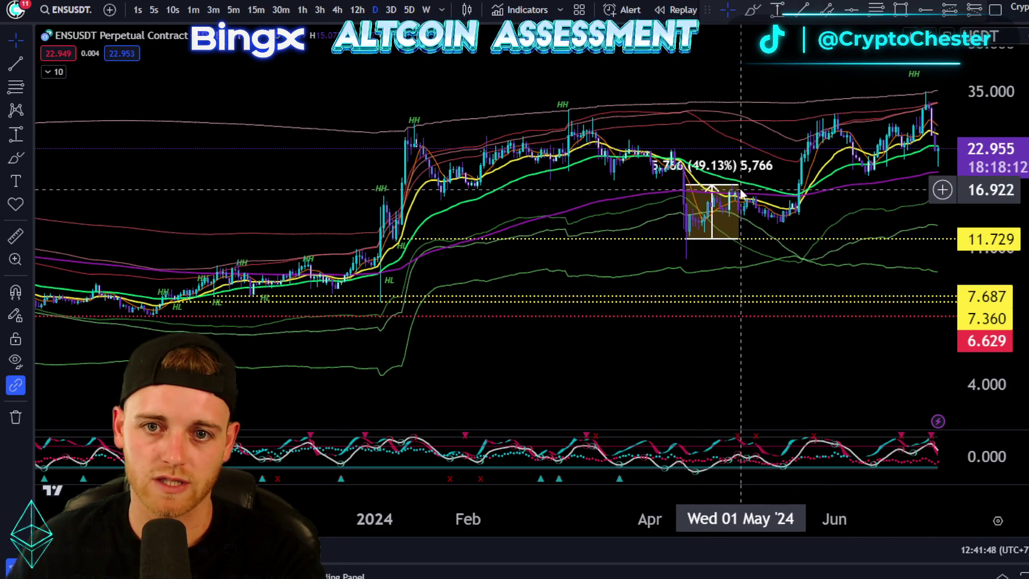
{"action": "left_click", "coordinate": [714, 201]}
Measure the January 2024 rally from the start of the 11.729 ray to the higher high, and delete the measurement
{"action": "left_click_drag", "start_coordinate": [581, 218], "coordinate": [840, 212]}
{"action": "scroll", "coordinate": [708, 223], "scroll_direction": "up", "scroll_amount": 5}
{"action": "left_click_drag", "start_coordinate": [700, 220], "coordinate": [841, 201]}
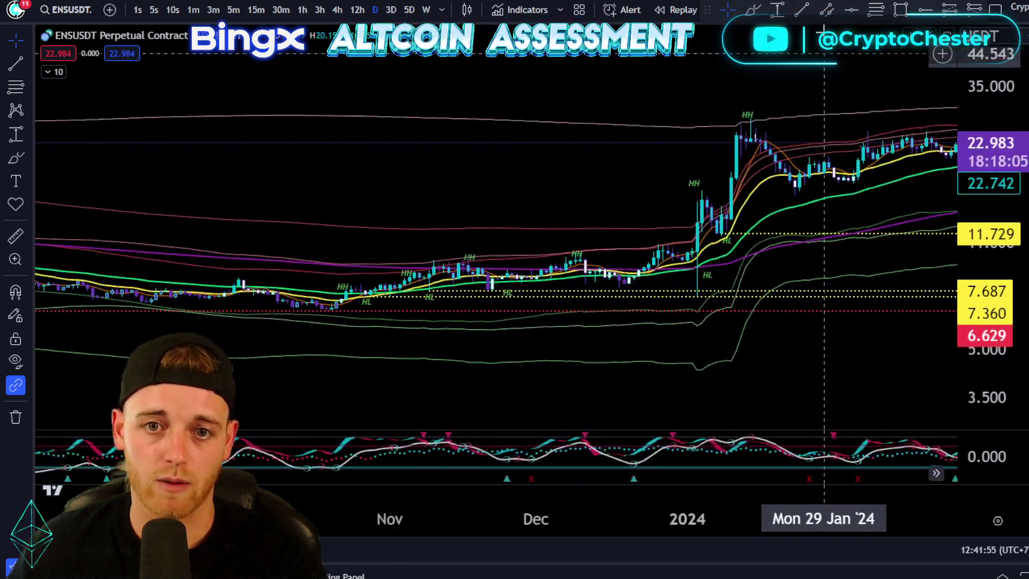
{"action": "left_click", "coordinate": [720, 234], "text": "shift"}
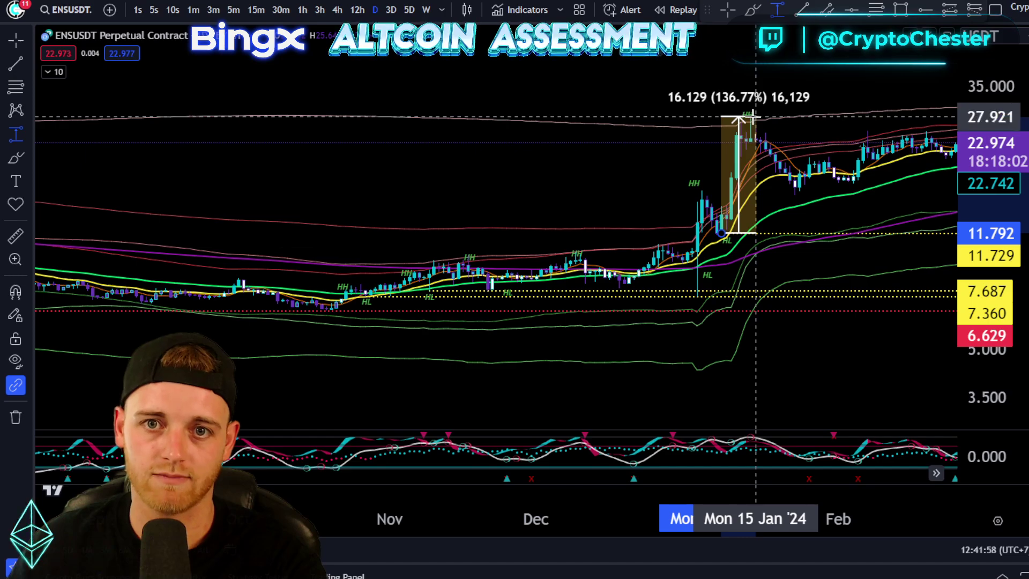
{"action": "left_click", "coordinate": [819, 87]}
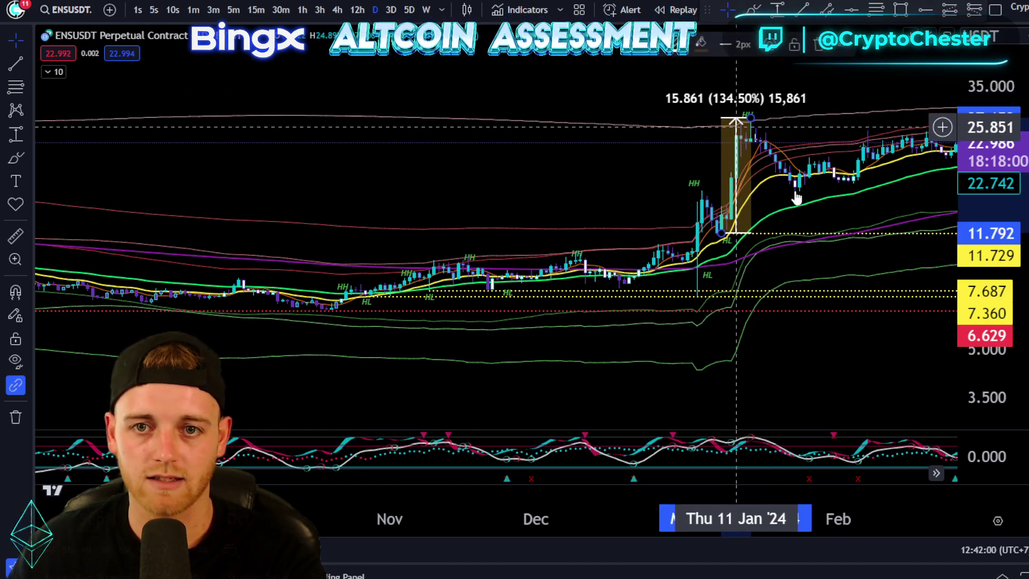
{"action": "key", "text": "Delete"}
Compare the April 2024 drop and the moving averages on the daily chart with the latest July price action
{"action": "left_click_drag", "start_coordinate": [883, 200], "coordinate": [519, 220]}
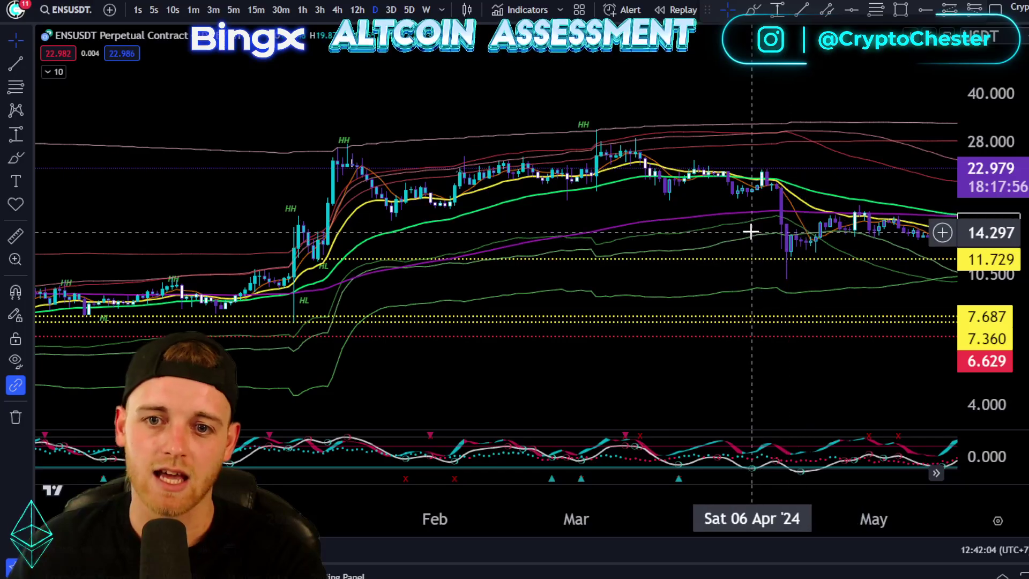
{"action": "left_click_drag", "start_coordinate": [750, 231], "coordinate": [645, 179]}
{"action": "left_click_drag", "start_coordinate": [872, 156], "coordinate": [498, 177]}
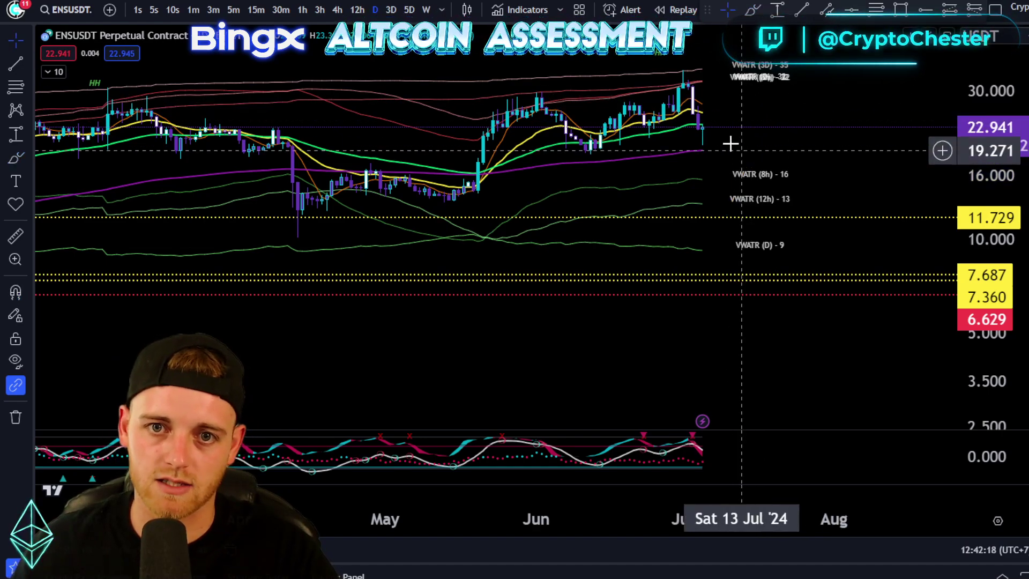
{"action": "scroll", "coordinate": [729, 144], "scroll_direction": "down", "scroll_amount": 4}
{"action": "scroll", "coordinate": [684, 209], "scroll_direction": "down", "scroll_amount": 3}
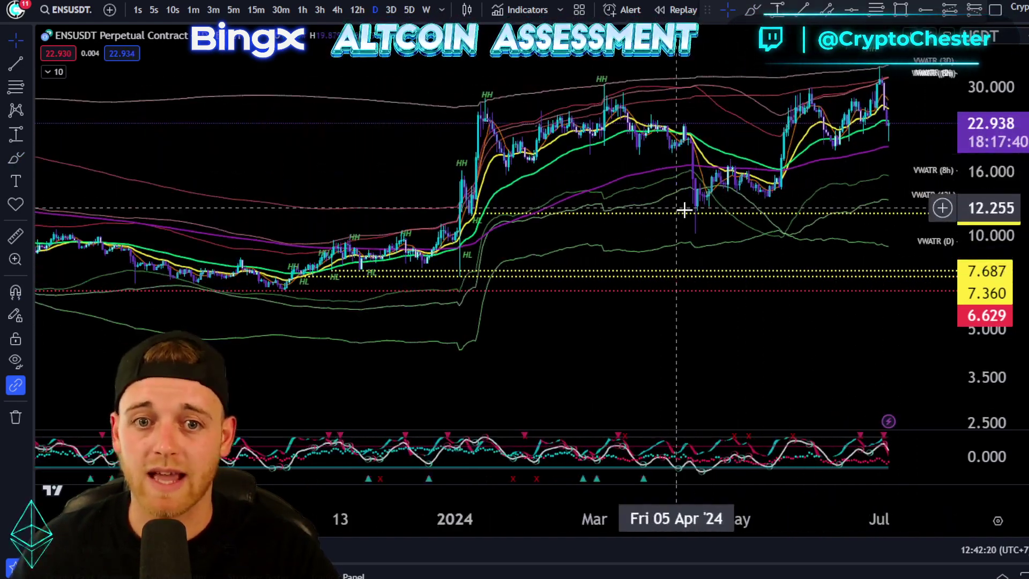
{"action": "left_click", "coordinate": [861, 178]}
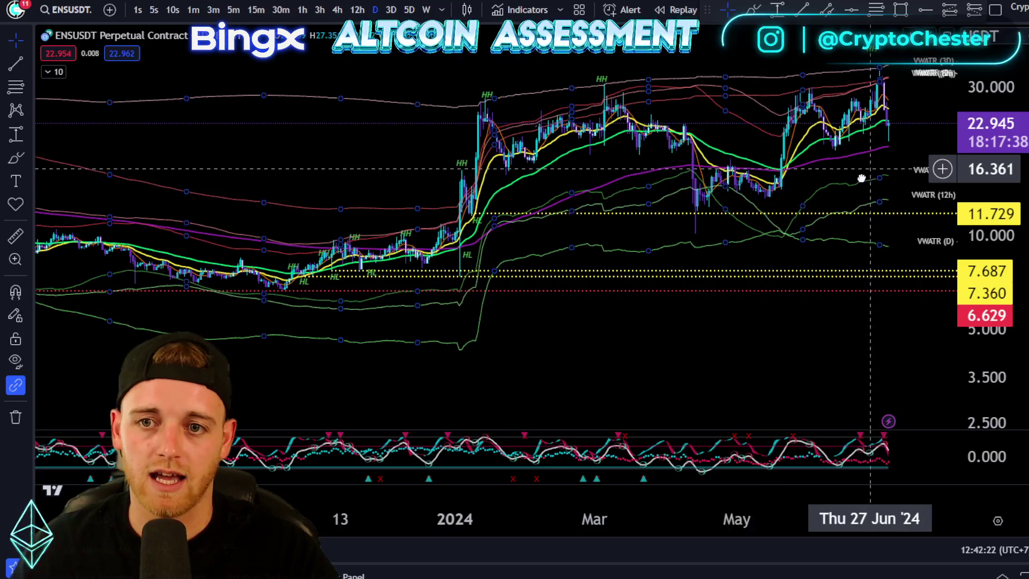
{"action": "left_click_drag", "start_coordinate": [861, 178], "coordinate": [844, 193]}
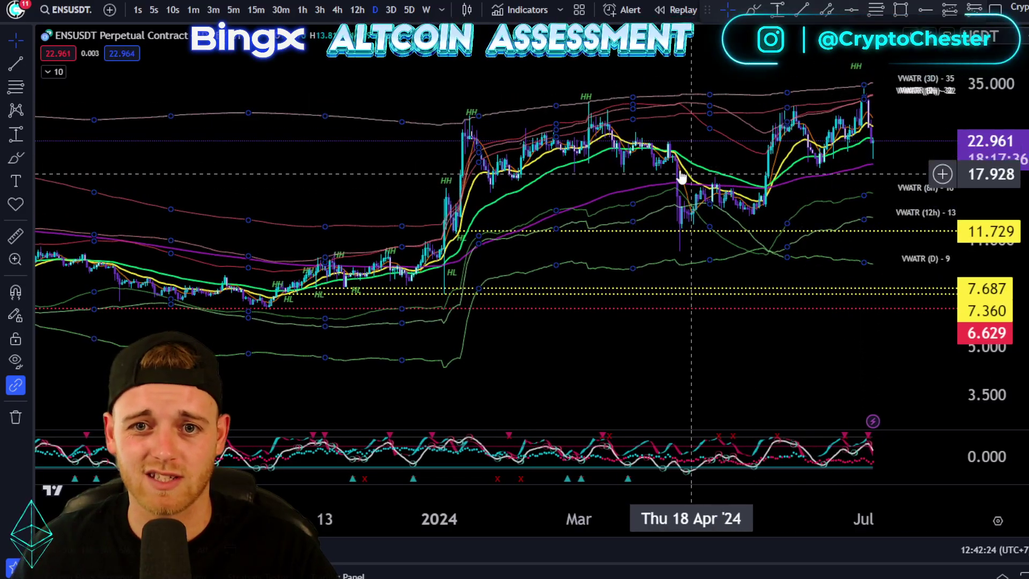
{"action": "left_click", "coordinate": [681, 209]}
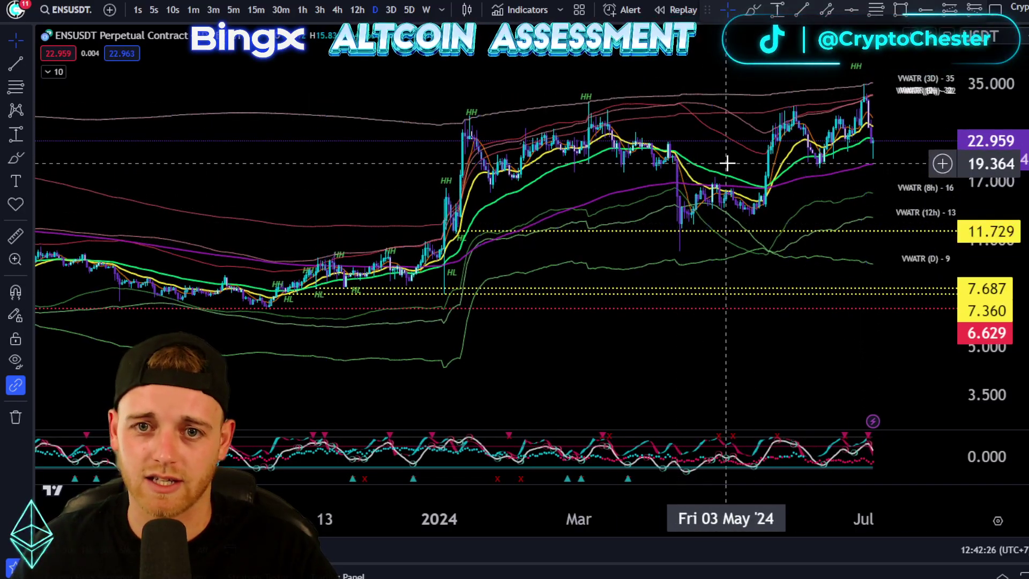
{"action": "scroll", "coordinate": [847, 218], "scroll_direction": "up", "scroll_amount": 3}
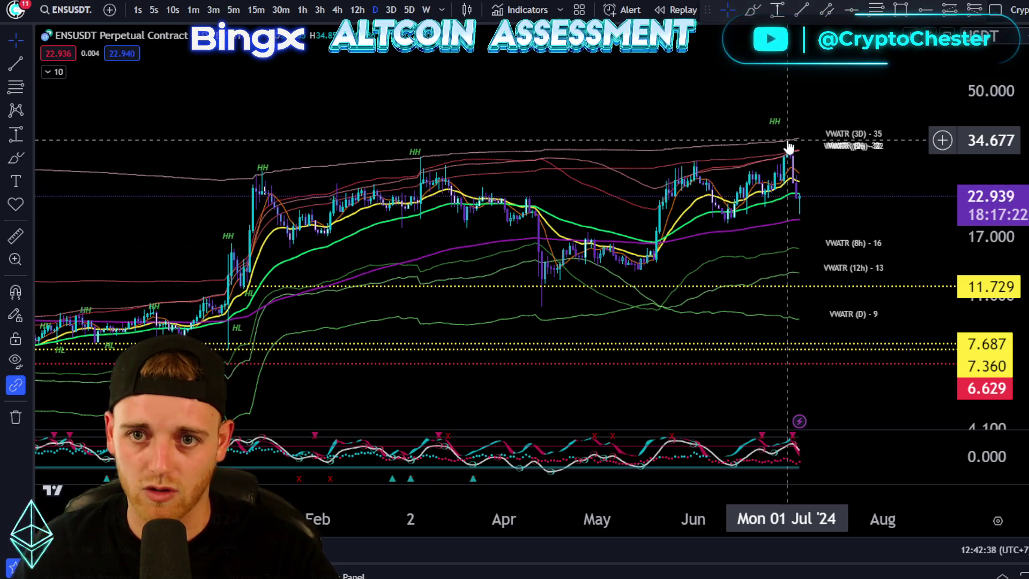
Examine up close how the early July 2024 high meets the upper VWATR bands on the daily chart
{"action": "scroll", "coordinate": [876, 231], "scroll_direction": "up", "scroll_amount": 3}
{"action": "left_click_drag", "start_coordinate": [800, 175], "coordinate": [843, 232]}
{"action": "left_click_drag", "start_coordinate": [986, 301], "coordinate": [911, 32]}
{"action": "scroll", "coordinate": [866, 230], "scroll_direction": "up", "scroll_amount": 7}
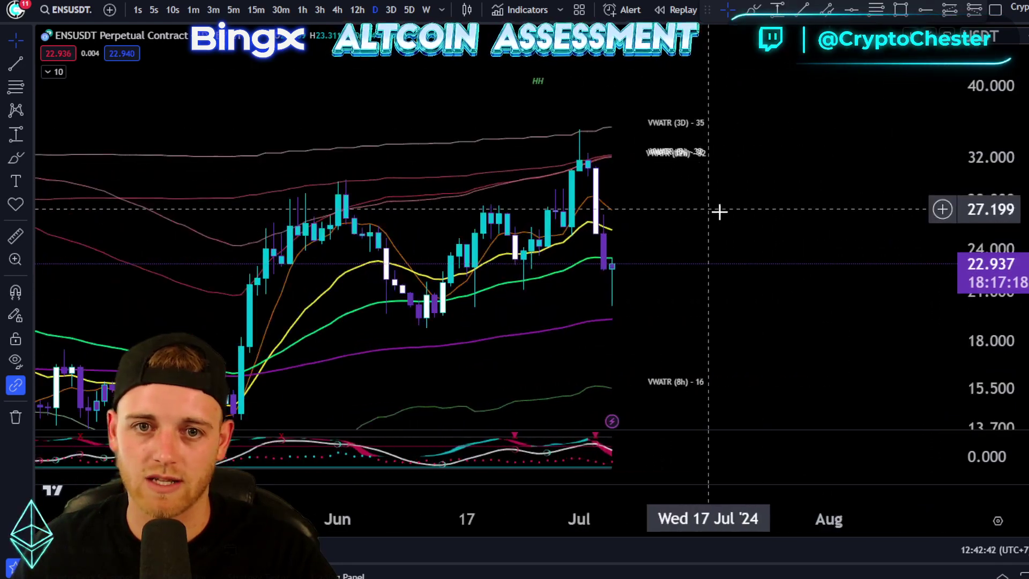
{"action": "left_click_drag", "start_coordinate": [719, 212], "coordinate": [847, 253]}
{"action": "left_click_drag", "start_coordinate": [990, 339], "coordinate": [940, 72]}
{"action": "scroll", "coordinate": [846, 150], "scroll_direction": "up", "scroll_amount": 4}
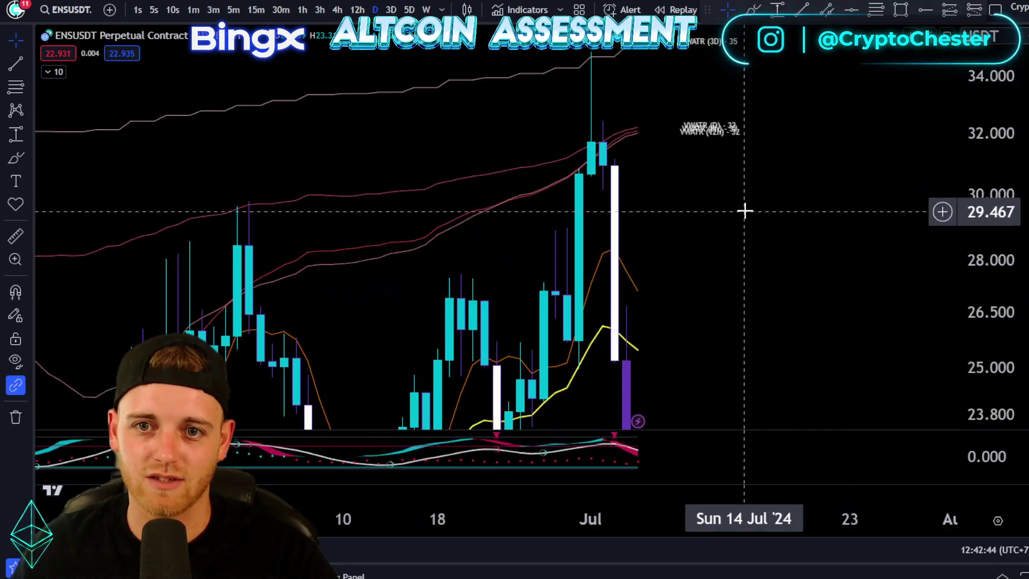
{"action": "left_click_drag", "start_coordinate": [773, 198], "coordinate": [823, 278]}
{"action": "scroll", "coordinate": [804, 274], "scroll_direction": "up", "scroll_amount": 4}
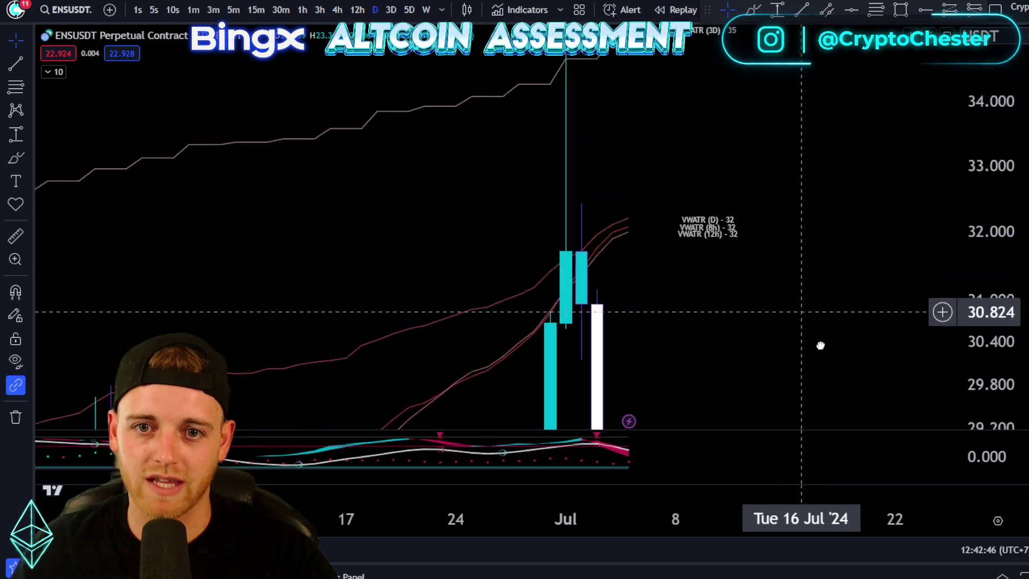
{"action": "scroll", "coordinate": [781, 85], "scroll_direction": "down", "scroll_amount": 3}
{"action": "left_click_drag", "start_coordinate": [992, 141], "coordinate": [983, 279]}
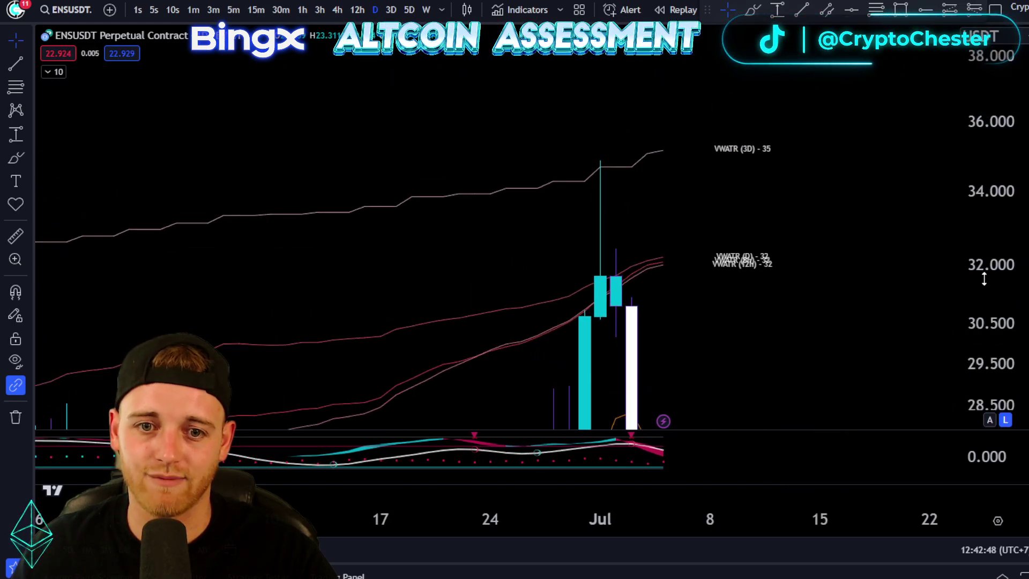
{"action": "scroll", "coordinate": [770, 214], "scroll_direction": "down", "scroll_amount": 3}
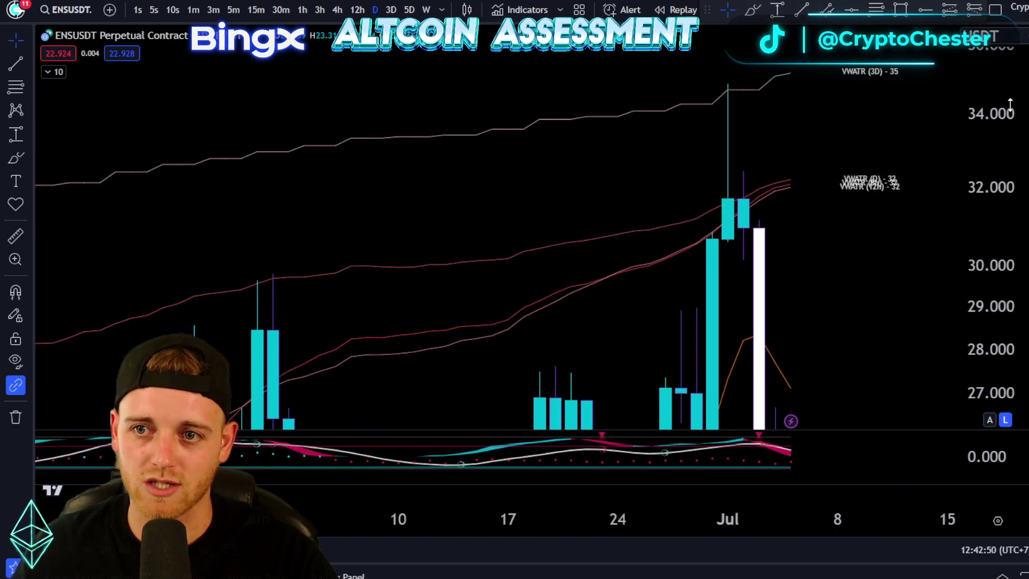
Examine the early July drop on the daily chart against the moving averages and the lower VWATR bands
{"action": "left_click_drag", "start_coordinate": [884, 303], "coordinate": [772, 214]}
{"action": "scroll", "coordinate": [774, 211], "scroll_direction": "down", "scroll_amount": 5}
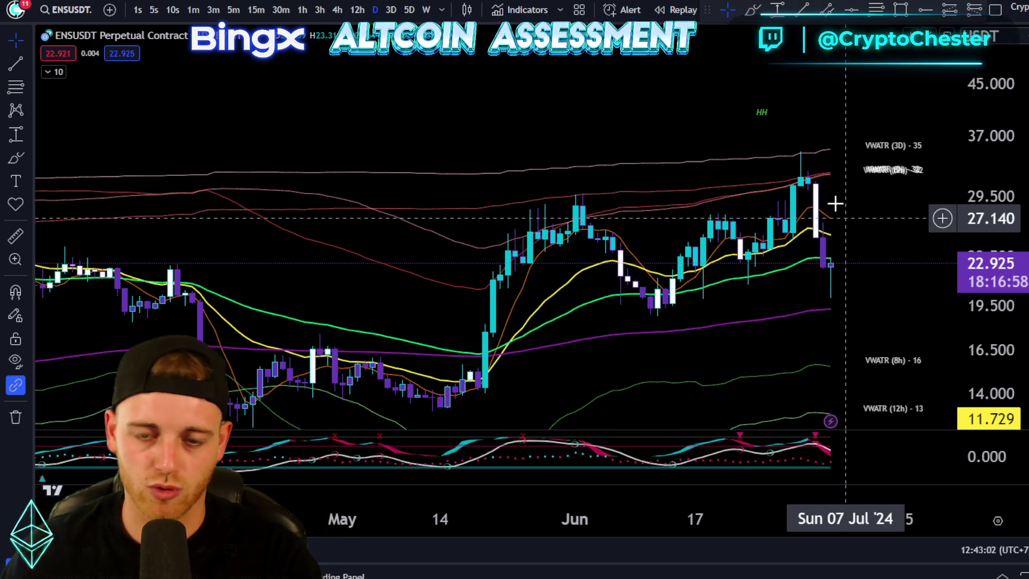
{"action": "scroll", "coordinate": [834, 206], "scroll_direction": "down", "scroll_amount": 3}
{"action": "scroll", "coordinate": [948, 296], "scroll_direction": "up", "scroll_amount": 5}
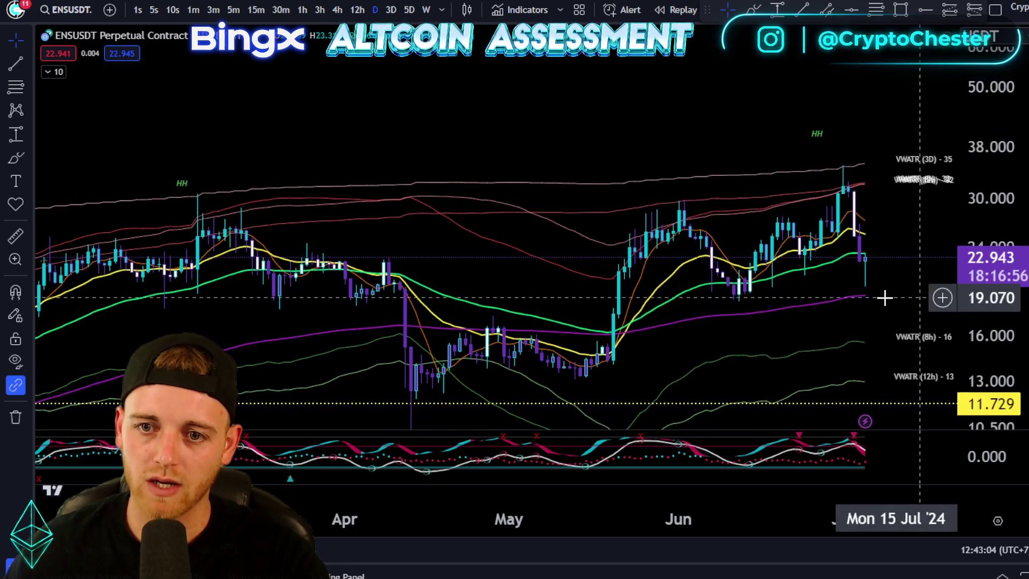
{"action": "left_click_drag", "start_coordinate": [769, 256], "coordinate": [794, 251]}
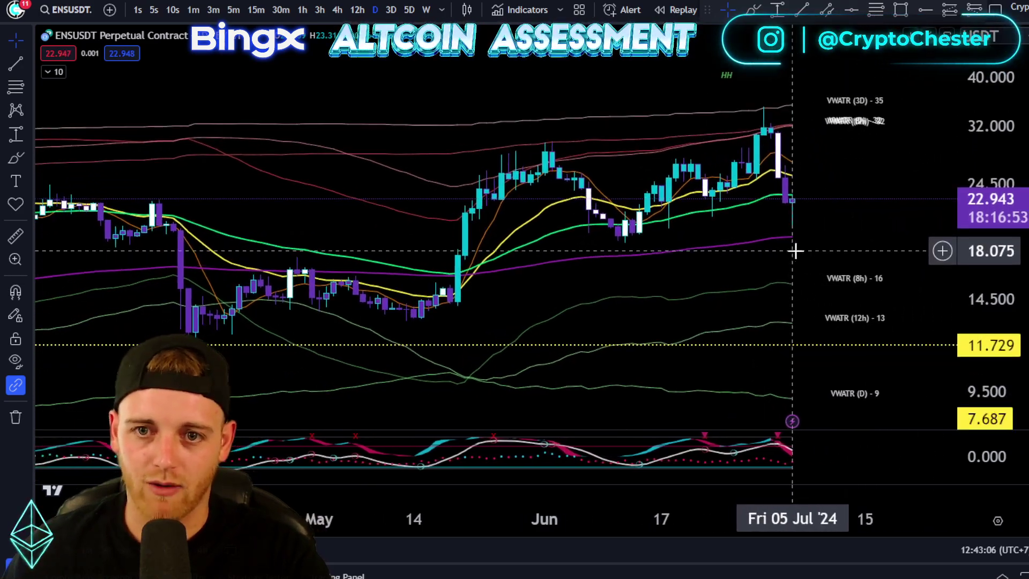
{"action": "left_click_drag", "start_coordinate": [994, 289], "coordinate": [976, 187]}
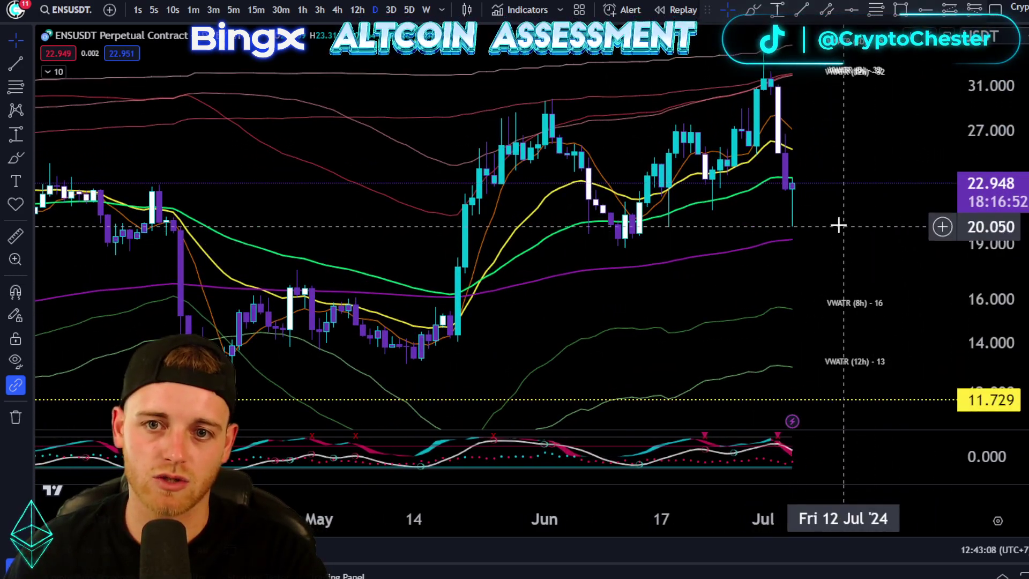
{"action": "left_click_drag", "start_coordinate": [837, 233], "coordinate": [829, 248]}
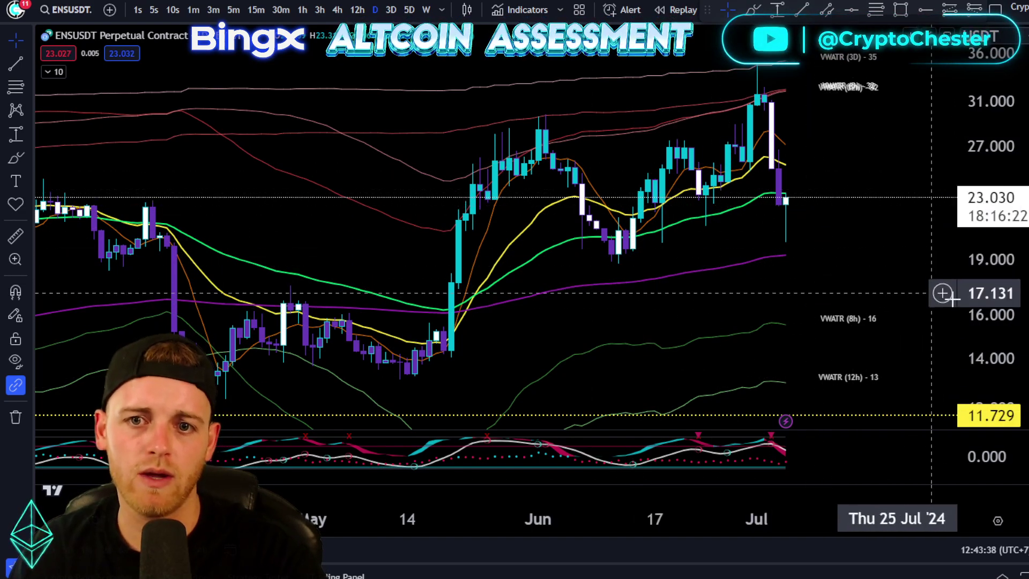
{"action": "left_click_drag", "start_coordinate": [986, 306], "coordinate": [982, 199]}
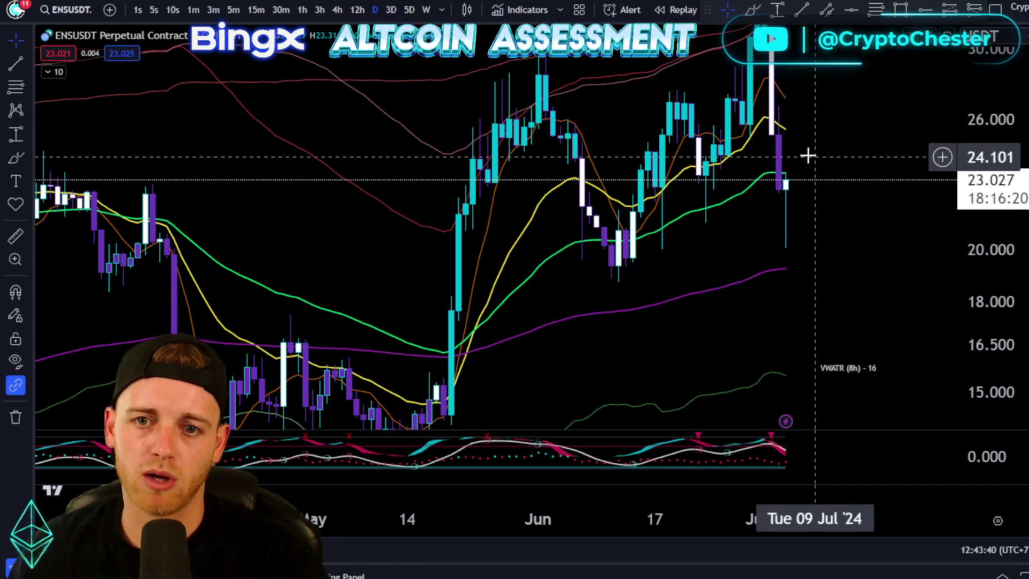
Replace the price range beside the latest daily candle with a new one from the green up to the yellow moving average
{"action": "left_click_drag", "start_coordinate": [815, 237], "coordinate": [816, 297]}
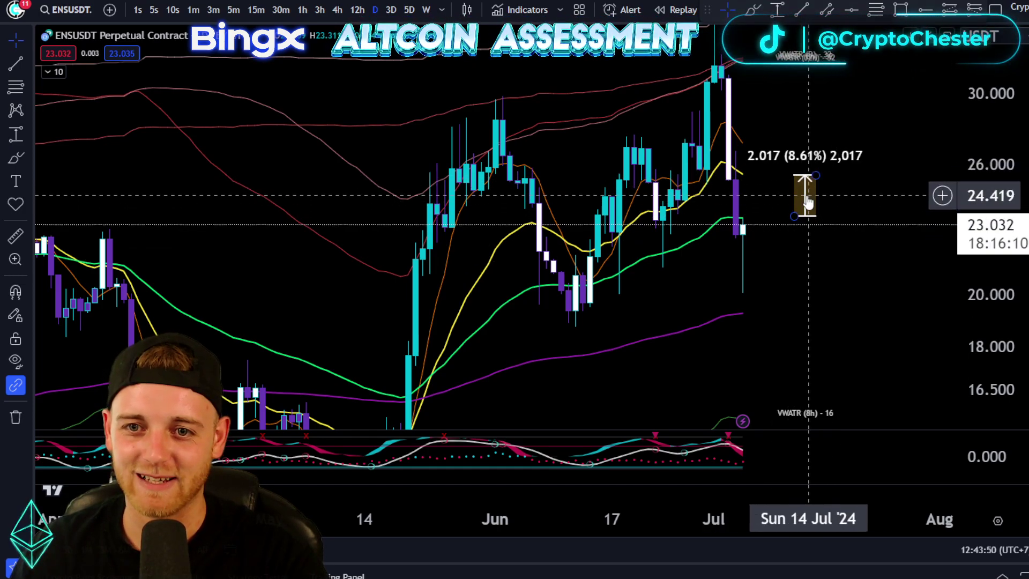
{"action": "key", "text": "Delete"}
{"action": "left_click_drag", "start_coordinate": [790, 276], "coordinate": [779, 280]}
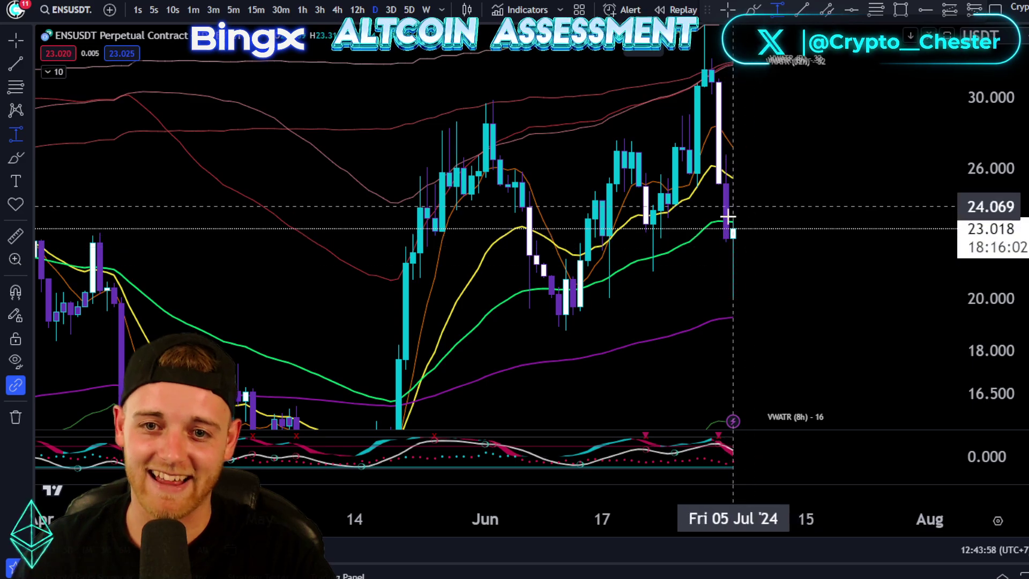
{"action": "left_click", "coordinate": [755, 217]}
{"action": "left_click", "coordinate": [777, 178]}
{"action": "scroll", "coordinate": [776, 292], "scroll_direction": "up", "scroll_amount": 2}
{"action": "left_click_drag", "start_coordinate": [722, 305], "coordinate": [821, 292]}
{"action": "left_click_drag", "start_coordinate": [989, 332], "coordinate": [952, 273]}
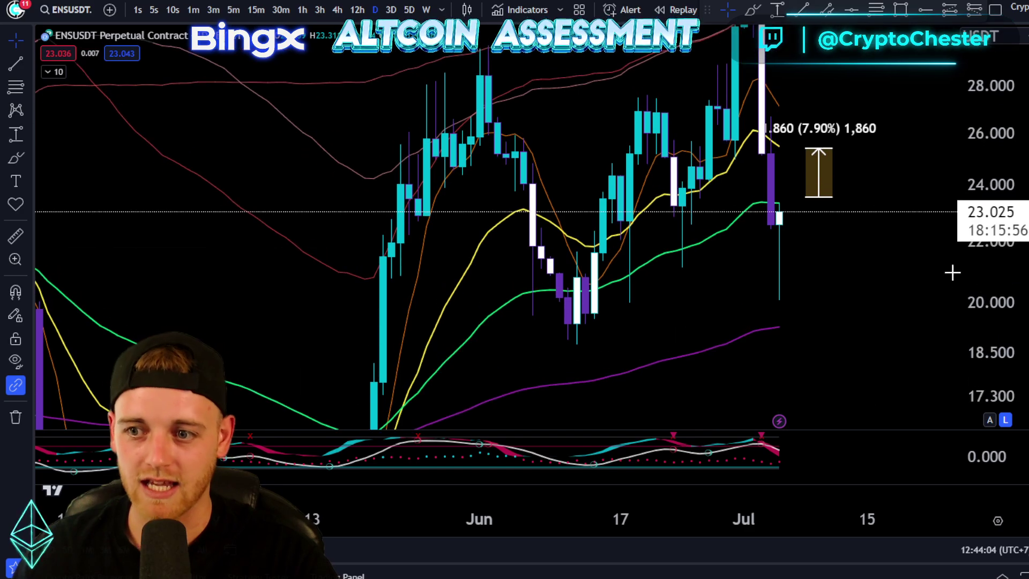
Adjust the price range's lower starting corner to the green moving average, closer to the 5 July candle
{"action": "scroll", "coordinate": [830, 287], "scroll_direction": "up", "scroll_amount": 3}
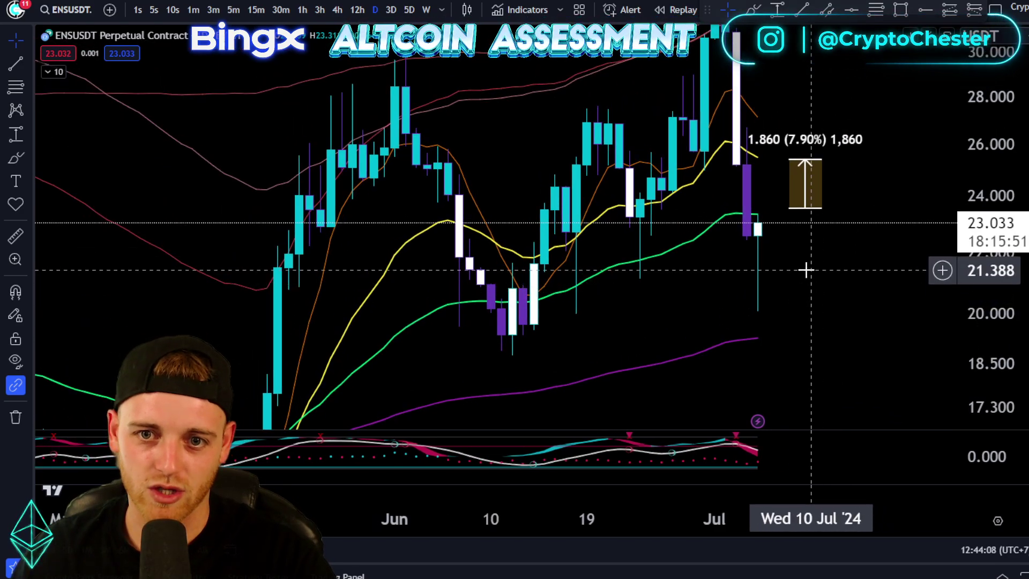
{"action": "left_click_drag", "start_coordinate": [809, 268], "coordinate": [799, 289]}
{"action": "left_click_drag", "start_coordinate": [783, 221], "coordinate": [765, 226]}
{"action": "left_click_drag", "start_coordinate": [839, 307], "coordinate": [851, 312]}
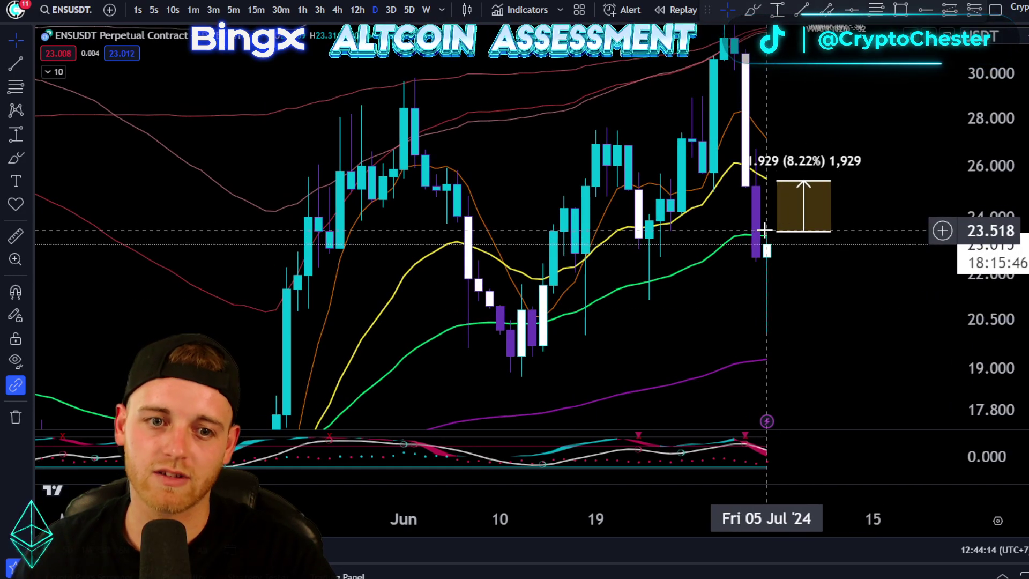
Compare the price range area with the moving averages during the April to June 2024 swings
{"action": "left_click_drag", "start_coordinate": [829, 320], "coordinate": [917, 279]}
{"action": "scroll", "coordinate": [885, 294], "scroll_direction": "down", "scroll_amount": 3}
{"action": "left_click_drag", "start_coordinate": [764, 325], "coordinate": [908, 234]}
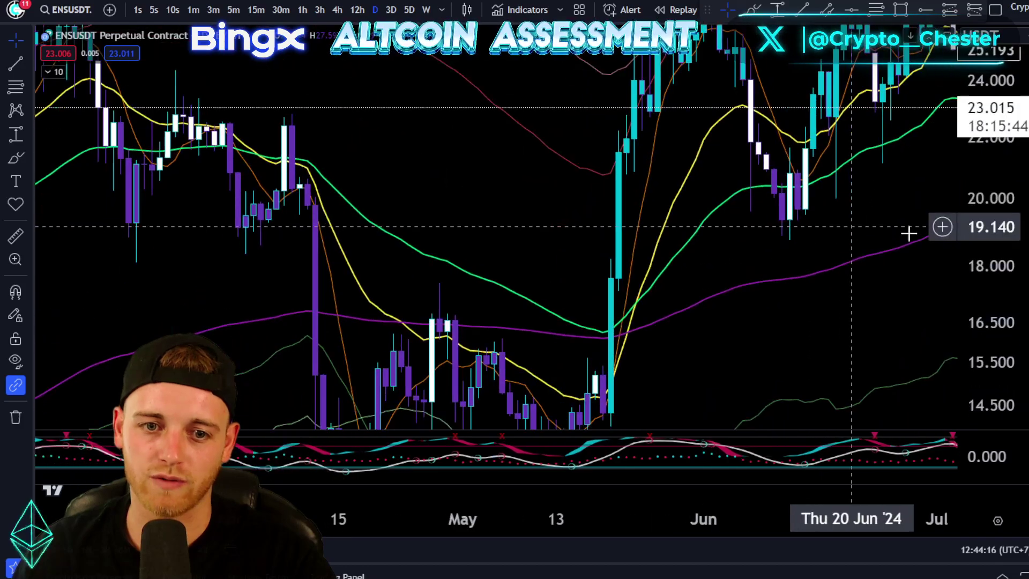
{"action": "left_click_drag", "start_coordinate": [965, 220], "coordinate": [941, 367]}
{"action": "left_click_drag", "start_coordinate": [843, 317], "coordinate": [729, 326]}
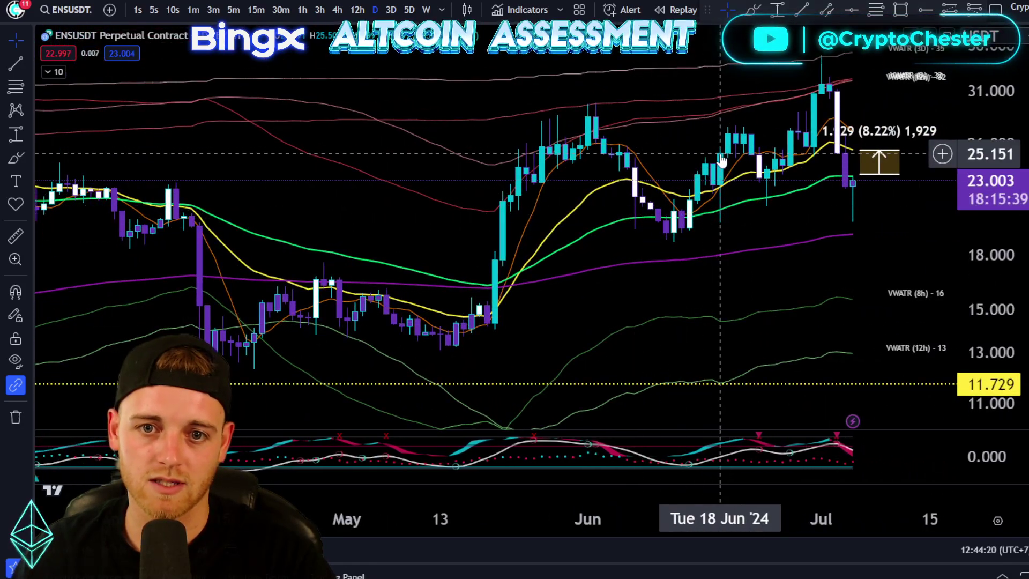
{"action": "left_click_drag", "start_coordinate": [798, 213], "coordinate": [766, 220]}
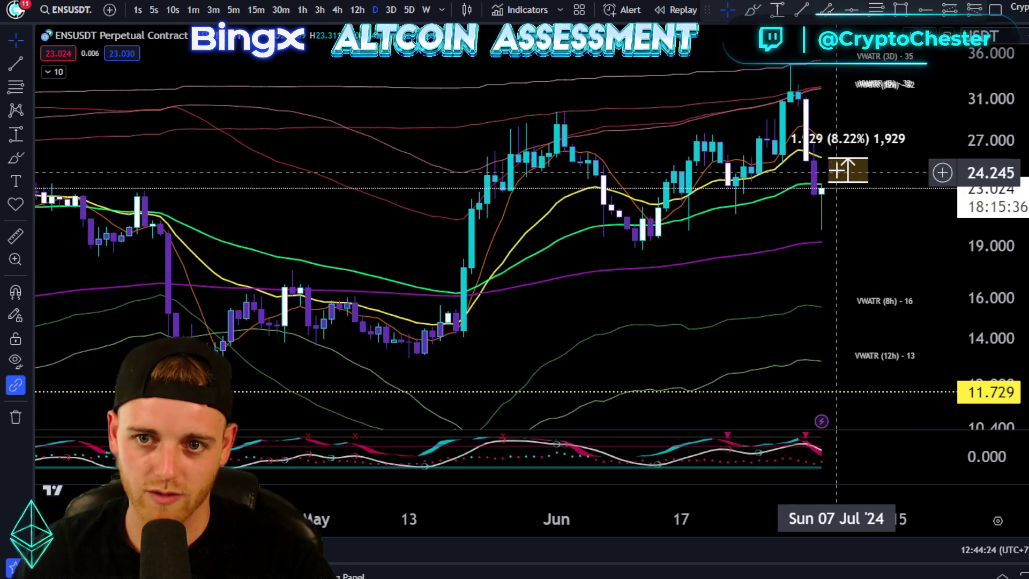
{"action": "scroll", "coordinate": [636, 299], "scroll_direction": "down", "scroll_amount": 3}
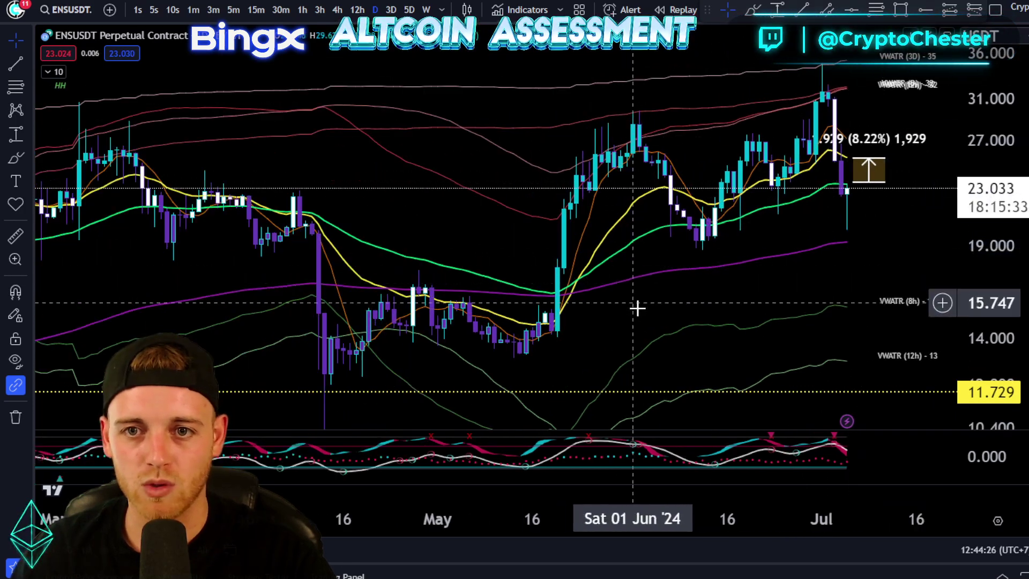
Review the November 2023 to April 2024 price structure around the 11.729, 7.687 and 7.360 rays
{"action": "left_click_drag", "start_coordinate": [471, 260], "coordinate": [860, 231]}
{"action": "scroll", "coordinate": [454, 308], "scroll_direction": "down", "scroll_amount": 3}
{"action": "left_click_drag", "start_coordinate": [494, 321], "coordinate": [649, 211]}
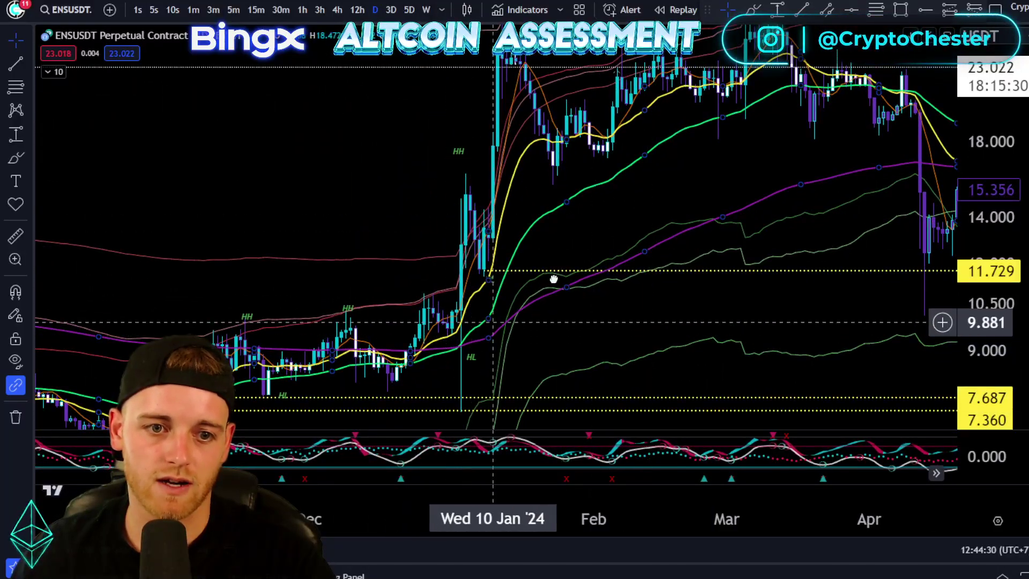
{"action": "left_click_drag", "start_coordinate": [492, 323], "coordinate": [630, 257]}
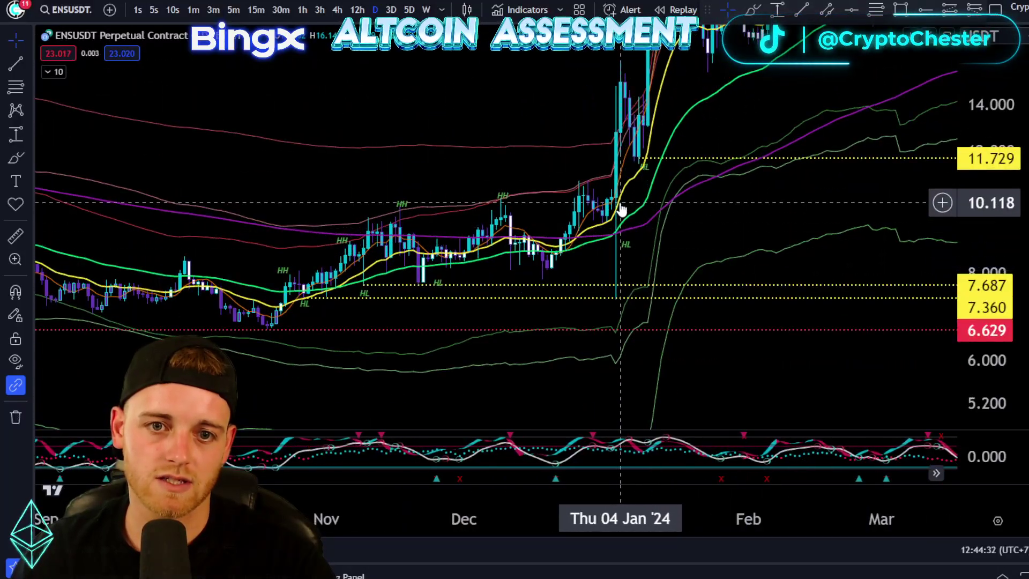
{"action": "left_click_drag", "start_coordinate": [733, 103], "coordinate": [651, 251]}
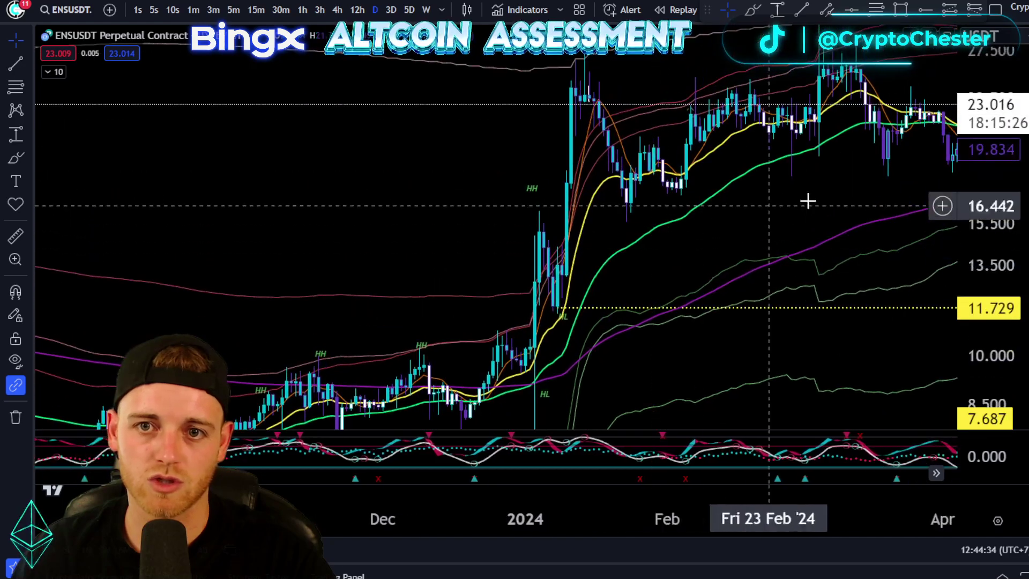
{"action": "left_click_drag", "start_coordinate": [798, 205], "coordinate": [736, 234]}
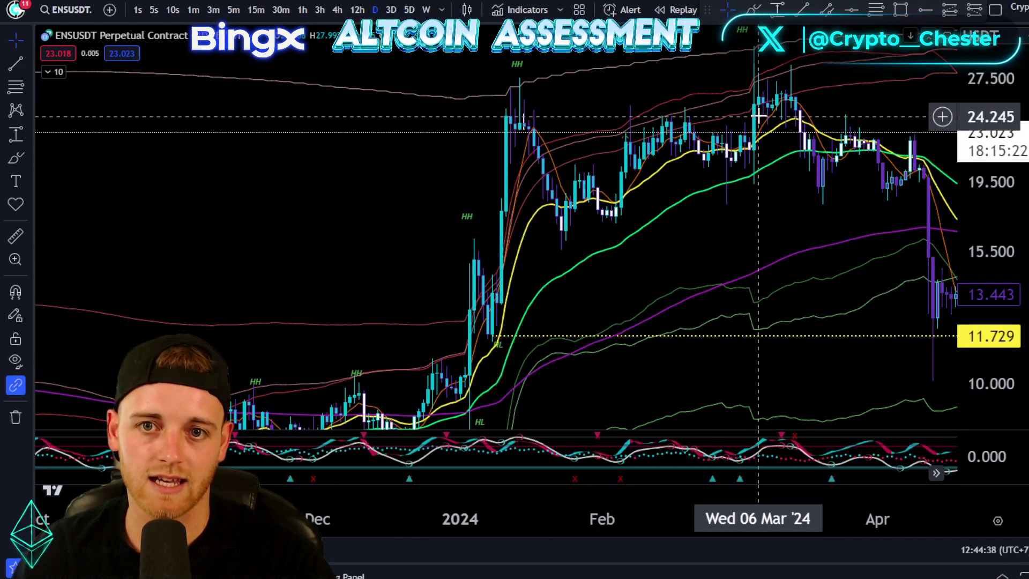
{"action": "left_click_drag", "start_coordinate": [793, 114], "coordinate": [744, 182]}
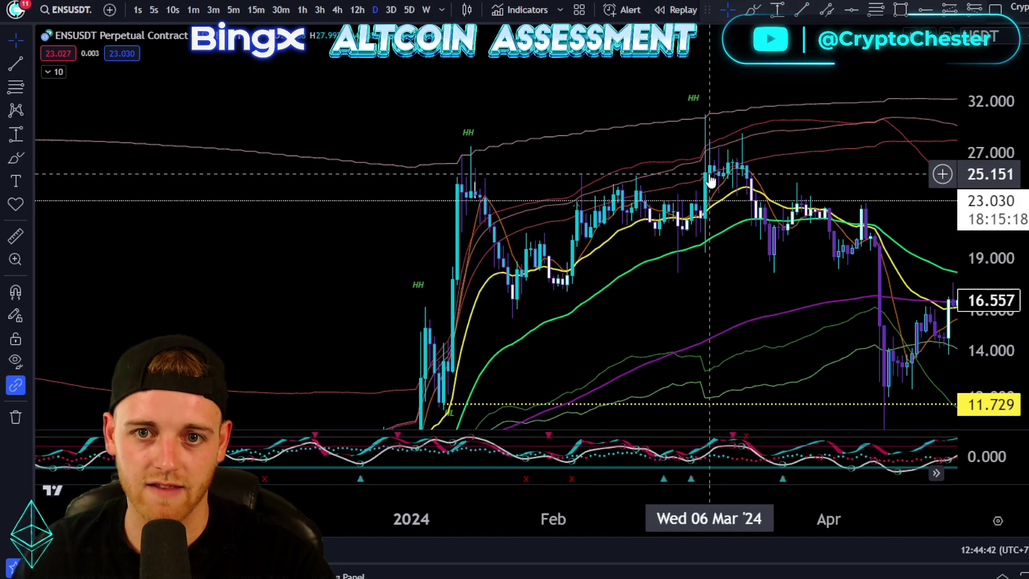
Compare the latest July candles and price range with the earlier 2024 moving average tests and the late 2023 higher lows
{"action": "left_click_drag", "start_coordinate": [851, 167], "coordinate": [746, 133]}
{"action": "left_click_drag", "start_coordinate": [854, 204], "coordinate": [562, 170]}
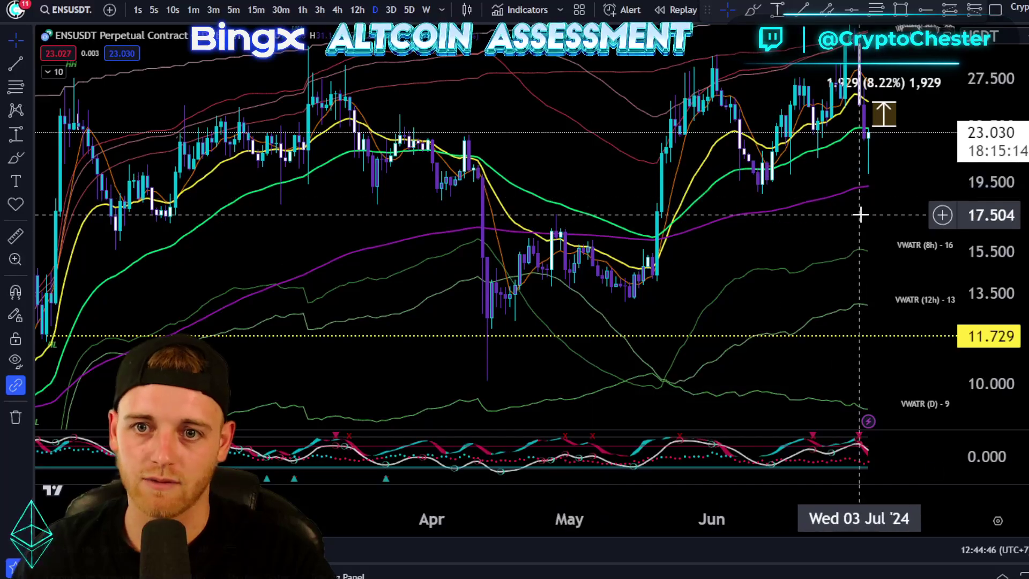
{"action": "left_click_drag", "start_coordinate": [861, 211], "coordinate": [771, 251]}
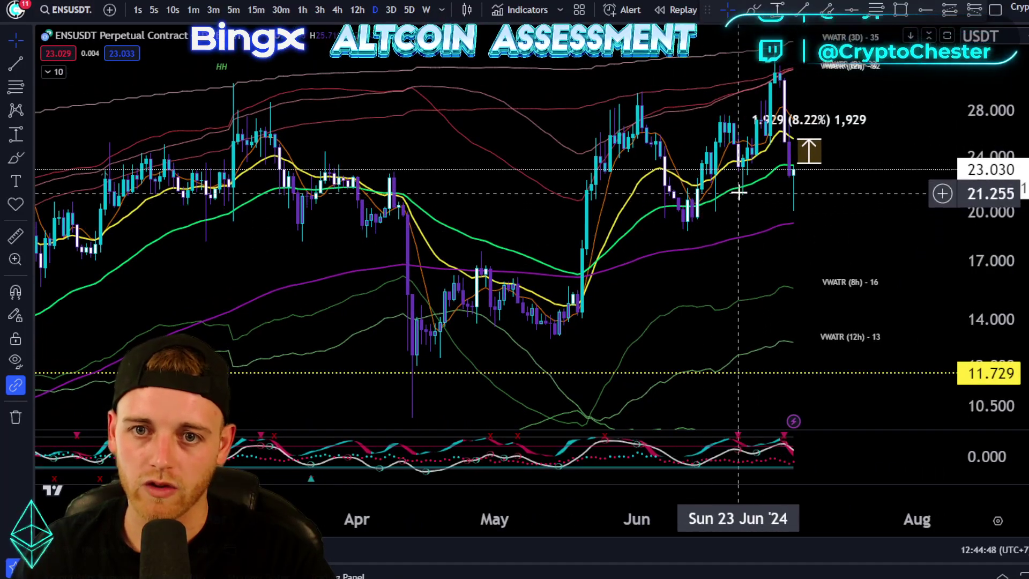
{"action": "scroll", "coordinate": [687, 241], "scroll_direction": "left", "scroll_amount": 10}
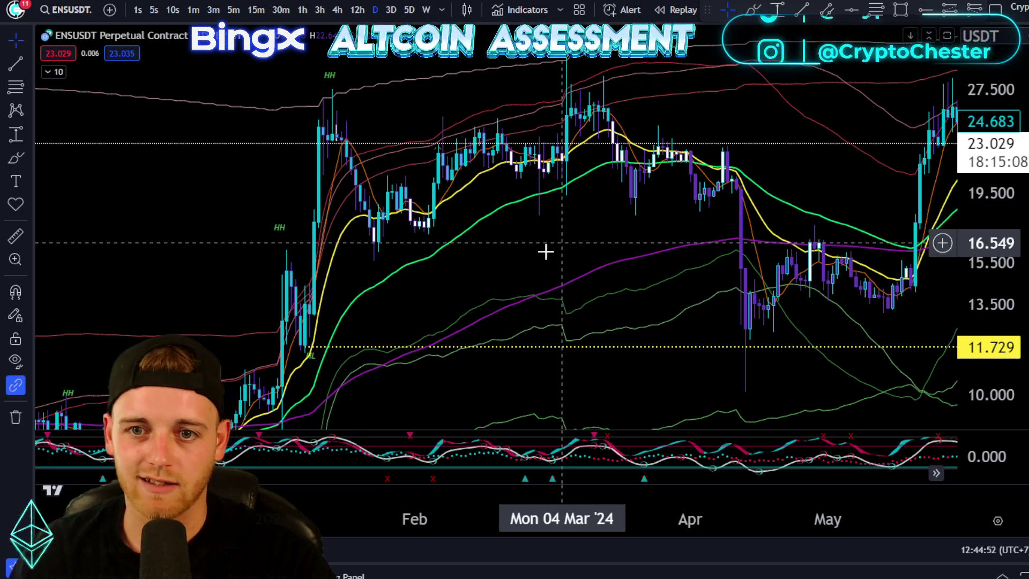
{"action": "scroll", "coordinate": [545, 252], "scroll_direction": "left", "scroll_amount": 10}
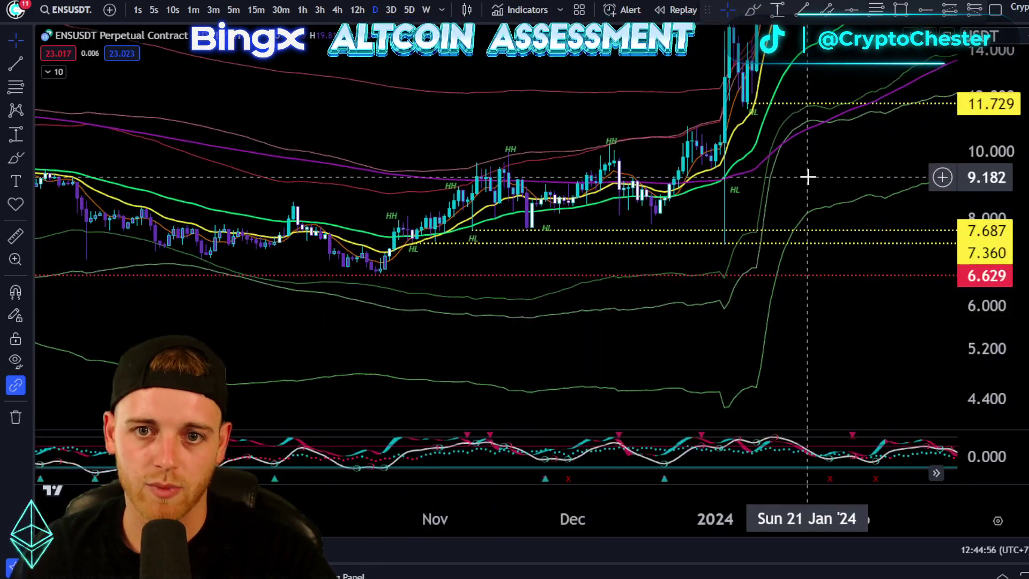
{"action": "left_click_drag", "start_coordinate": [807, 177], "coordinate": [682, 195]}
{"action": "left_click_drag", "start_coordinate": [849, 76], "coordinate": [540, 195]}
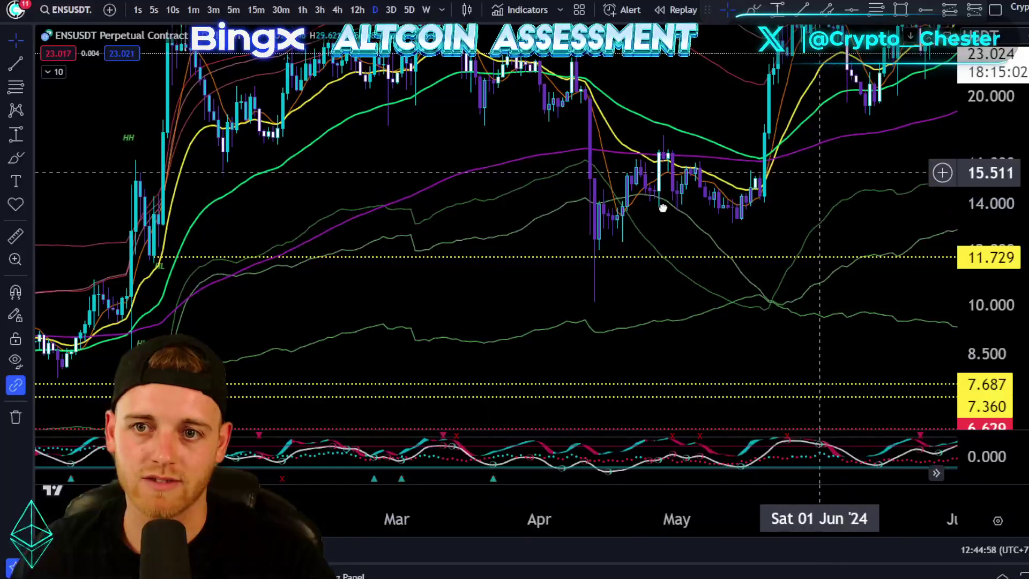
{"action": "left_click_drag", "start_coordinate": [663, 208], "coordinate": [457, 251]}
{"action": "left_click_drag", "start_coordinate": [692, 152], "coordinate": [798, 235]}
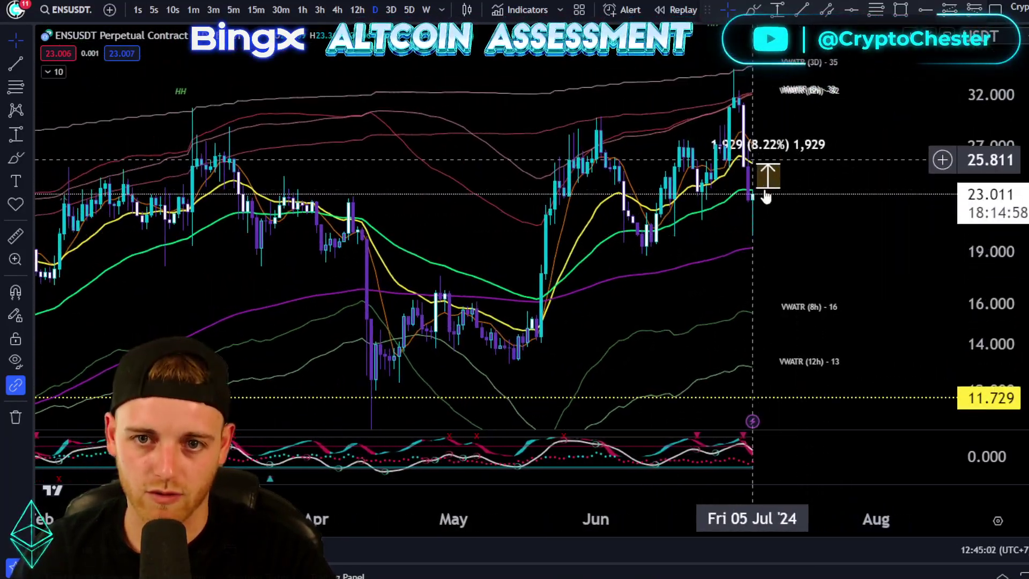
{"action": "scroll", "coordinate": [771, 227], "scroll_direction": "up", "scroll_amount": 2}
{"action": "left_click_drag", "start_coordinate": [726, 232], "coordinate": [825, 260]}
{"action": "left_click_drag", "start_coordinate": [995, 324], "coordinate": [891, 236]}
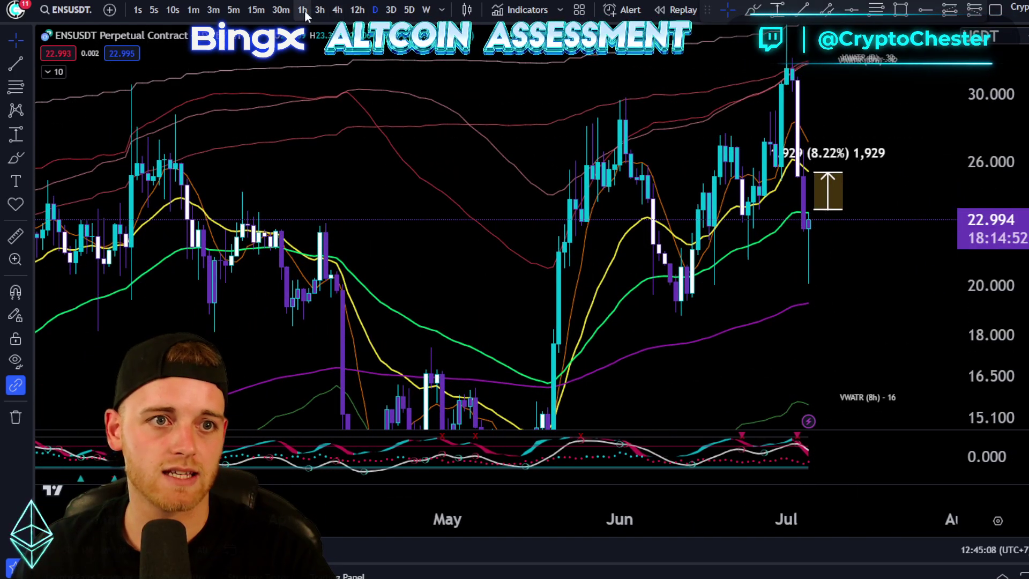
Inspect the July drop, moving averages and price range on the 4-hour chart, and return to the daily timeframe
{"action": "left_click", "coordinate": [337, 11]}
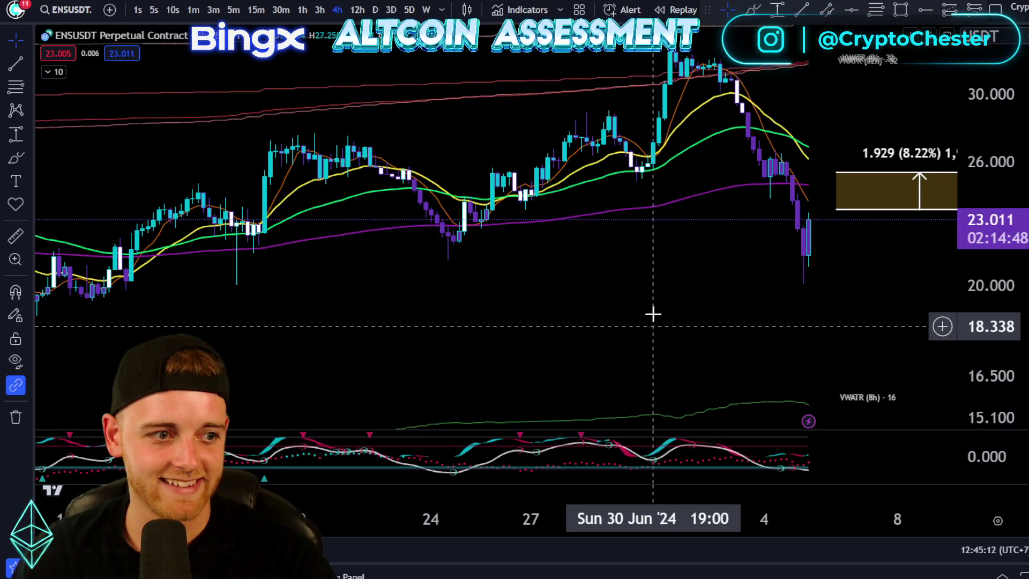
{"action": "scroll", "coordinate": [875, 230], "scroll_direction": "up", "scroll_amount": 1}
{"action": "scroll", "coordinate": [876, 231], "scroll_direction": "up", "scroll_amount": 1}
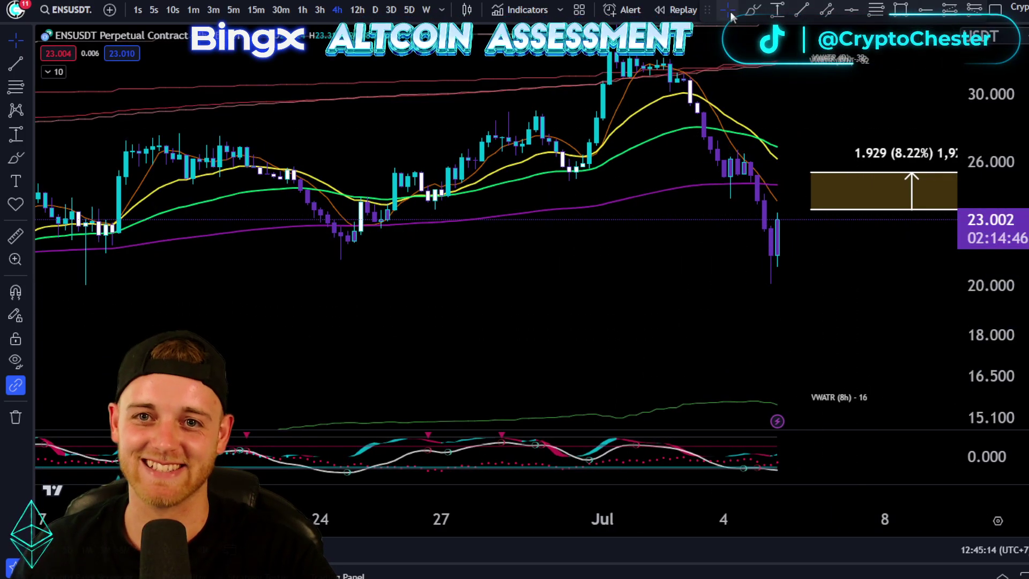
{"action": "scroll", "coordinate": [828, 279], "scroll_direction": "down", "scroll_amount": 3}
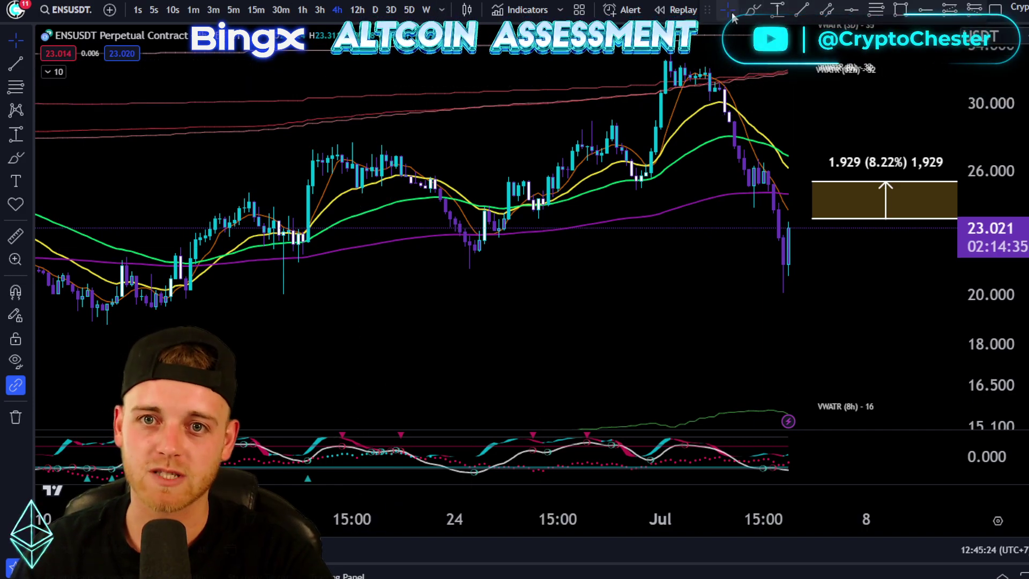
{"action": "scroll", "coordinate": [884, 281], "scroll_direction": "down", "scroll_amount": 1}
{"action": "scroll", "coordinate": [884, 281], "scroll_direction": "down", "scroll_amount": 3}
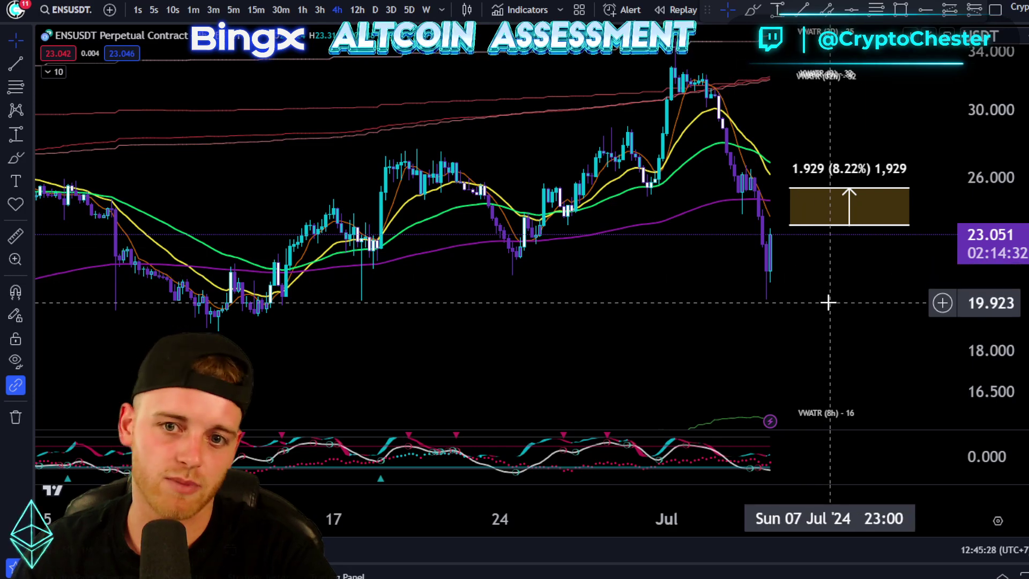
{"action": "scroll", "coordinate": [850, 308], "scroll_direction": "up", "scroll_amount": 1}
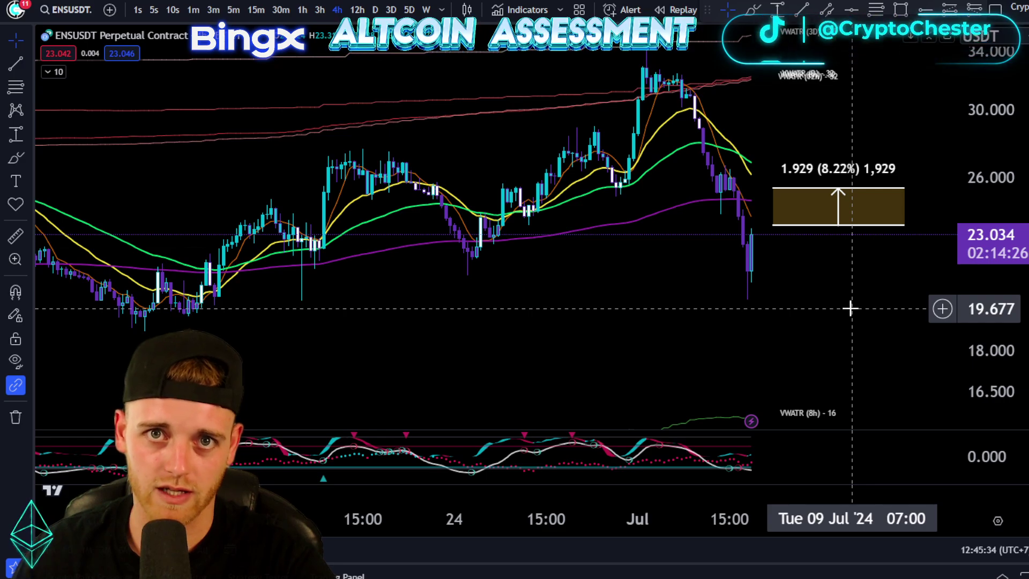
{"action": "scroll", "coordinate": [768, 283], "scroll_direction": "up", "scroll_amount": 1}
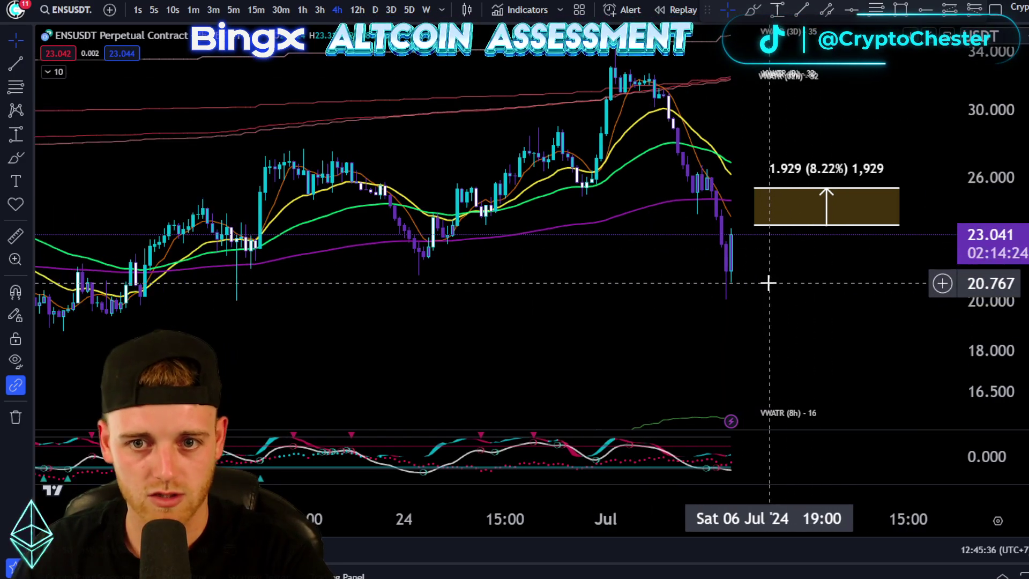
{"action": "left_click_drag", "start_coordinate": [763, 288], "coordinate": [794, 303]}
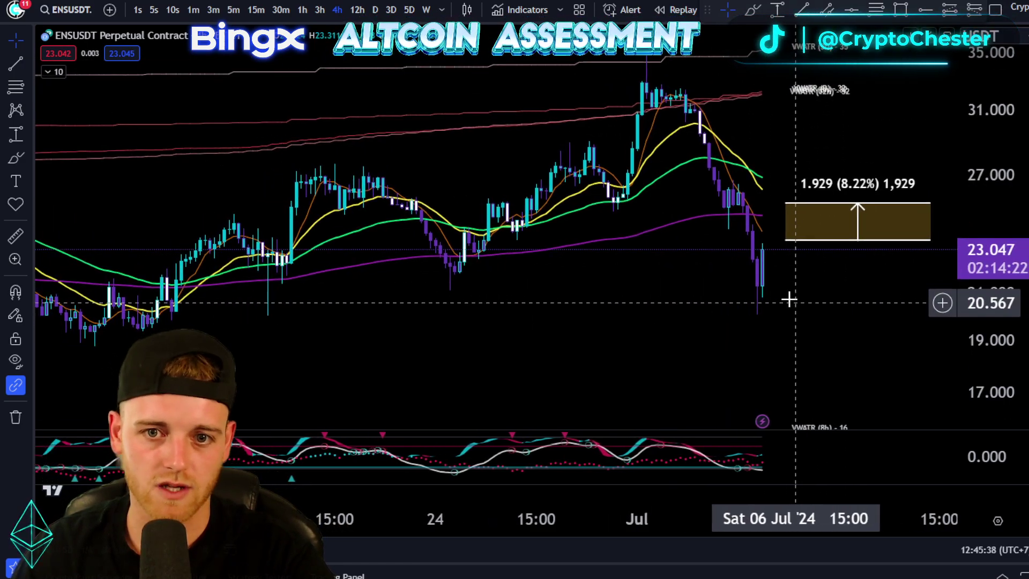
{"action": "left_click", "coordinate": [375, 10]}
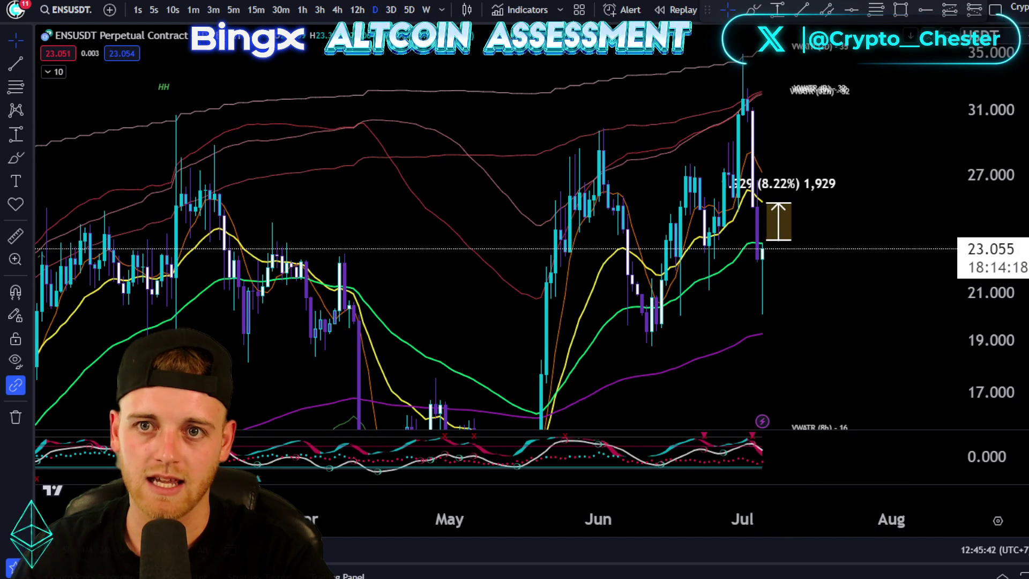
Mark the green moving average at the latest daily candle with a horizontal ray at 23.323, and switch to the 4-hour timeframe
{"action": "left_click", "coordinate": [925, 10]}
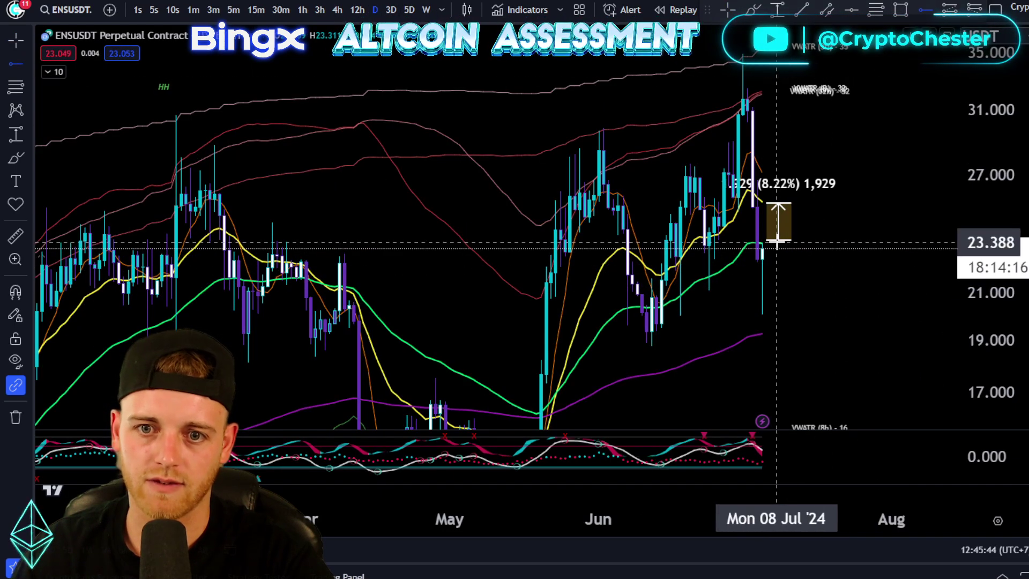
{"action": "left_click", "coordinate": [761, 244]}
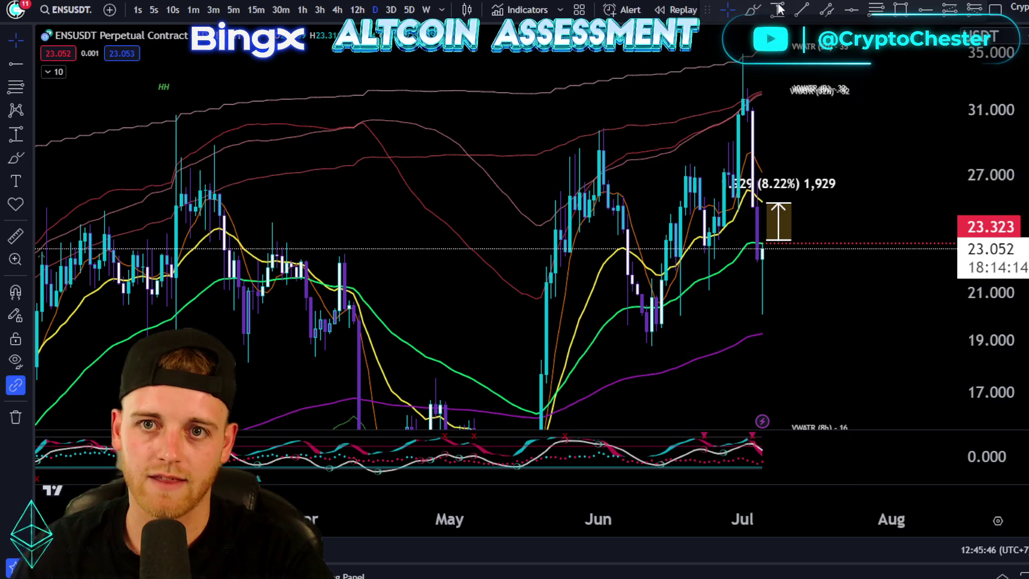
{"action": "left_click", "coordinate": [337, 10]}
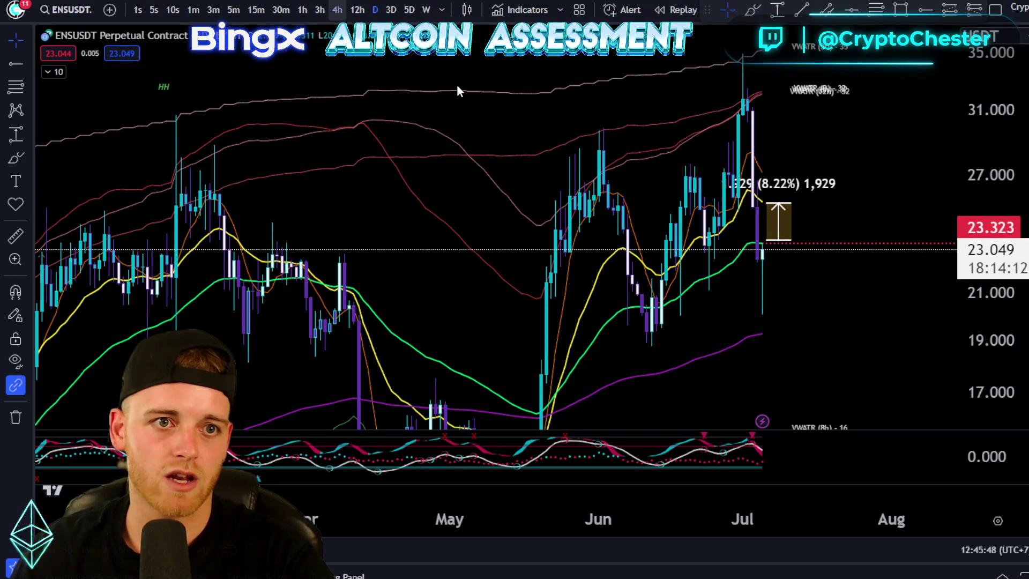
Examine the 4-hour July drop and rebound against the 23.323 ray, the moving averages and the price range
{"action": "scroll", "coordinate": [845, 294], "scroll_direction": "up", "scroll_amount": 4}
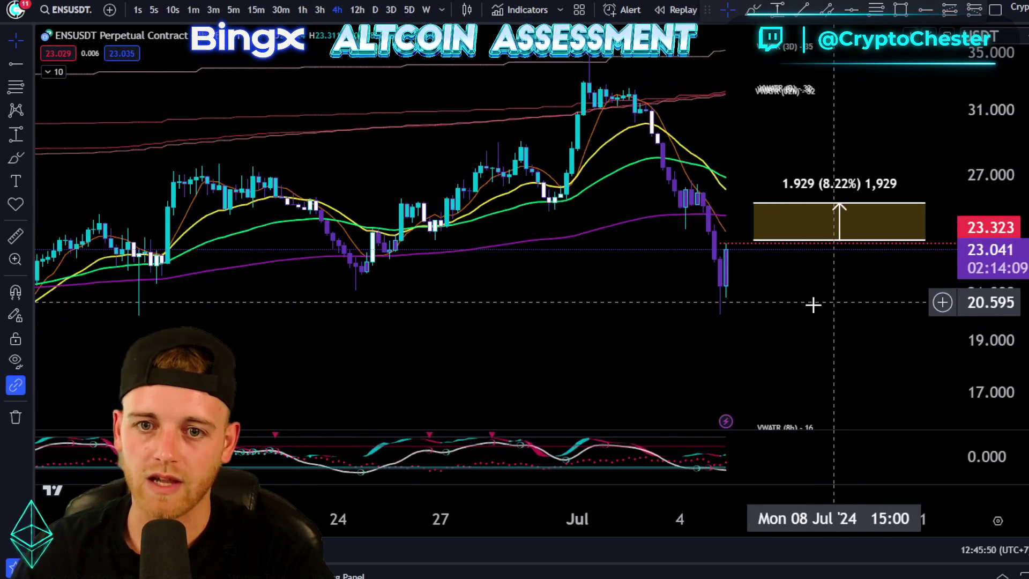
{"action": "left_click_drag", "start_coordinate": [816, 303], "coordinate": [752, 308]}
{"action": "left_click_drag", "start_coordinate": [981, 326], "coordinate": [981, 57]}
{"action": "left_click_drag", "start_coordinate": [713, 308], "coordinate": [665, 289]}
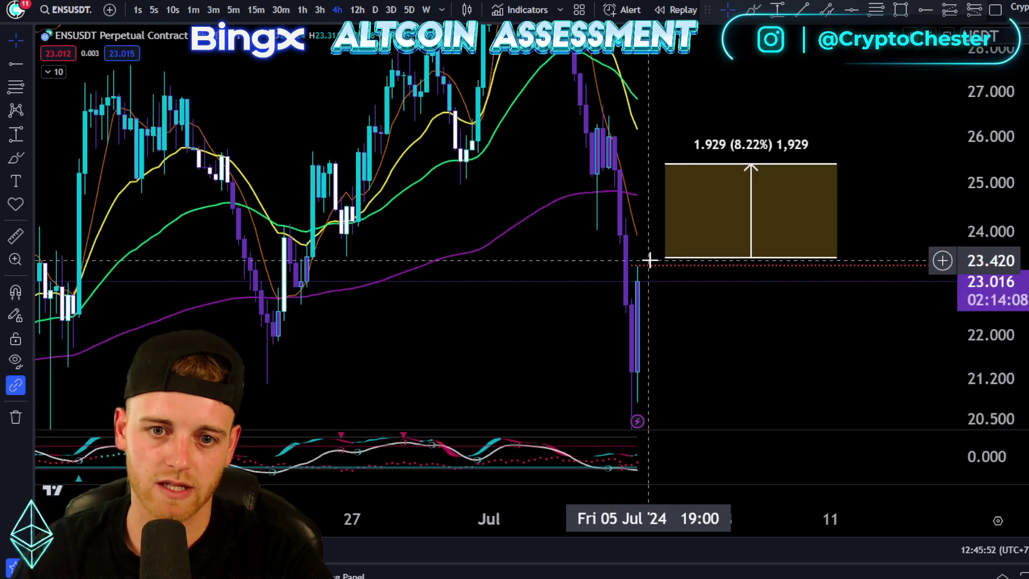
{"action": "scroll", "coordinate": [635, 231], "scroll_direction": "down", "scroll_amount": 4}
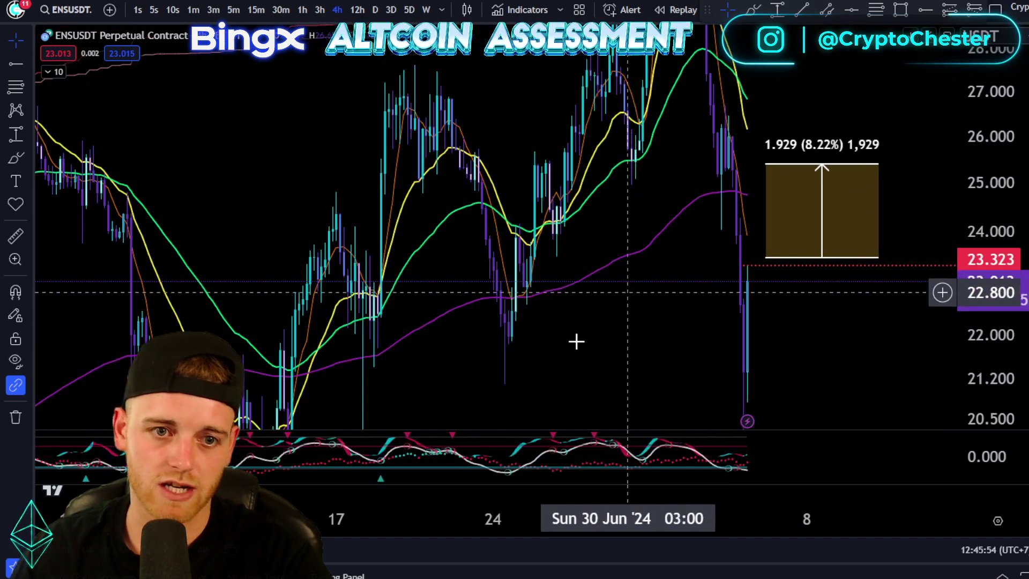
{"action": "left_click_drag", "start_coordinate": [608, 324], "coordinate": [649, 293]}
{"action": "scroll", "coordinate": [842, 268], "scroll_direction": "up", "scroll_amount": 3}
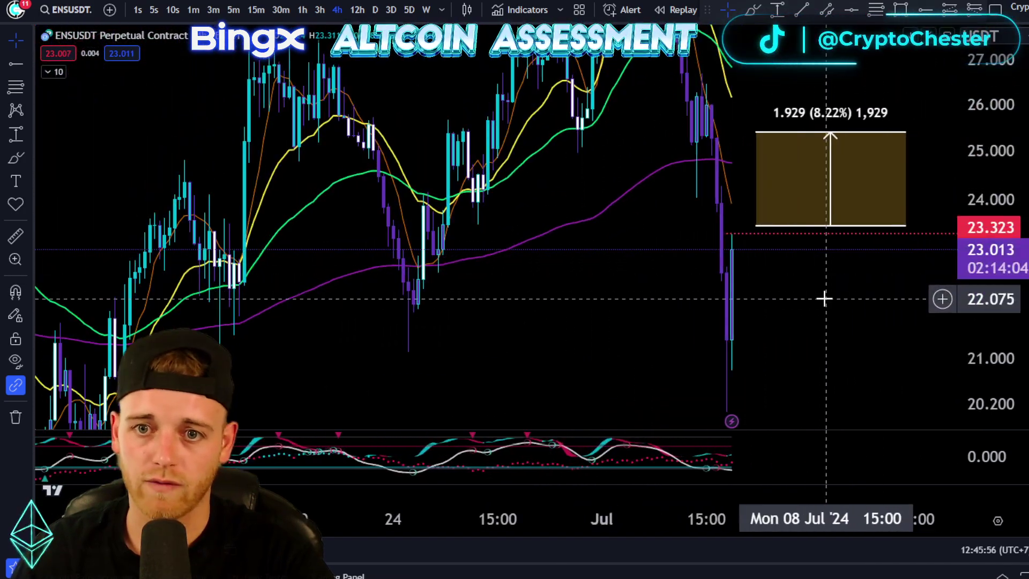
{"action": "left_click_drag", "start_coordinate": [824, 298], "coordinate": [732, 322]}
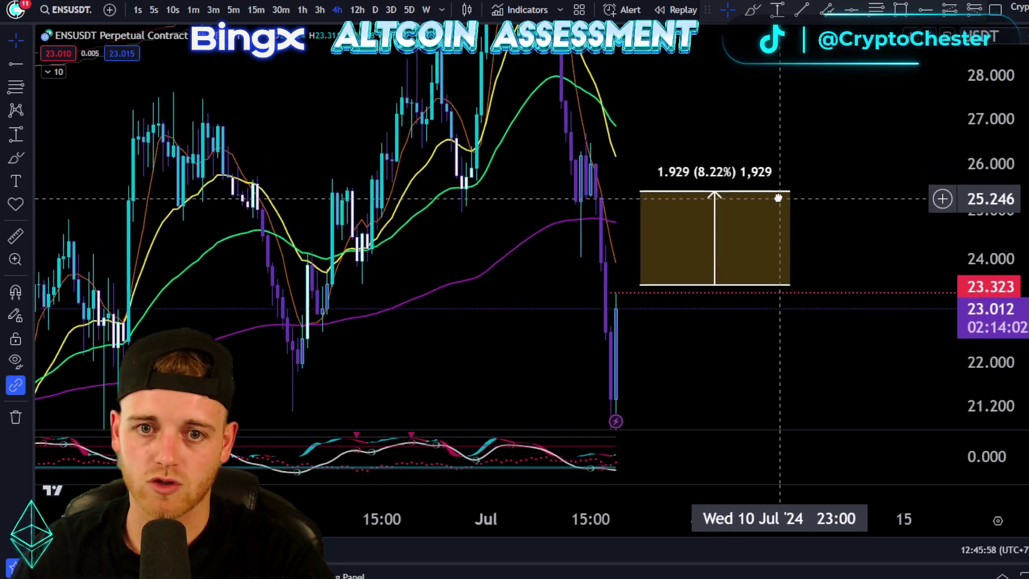
Reduce the price range to about 1.282 (5.46%) up to the purple moving average, and add a horizontal line there at 24.739
{"action": "left_click_drag", "start_coordinate": [795, 175], "coordinate": [802, 201]}
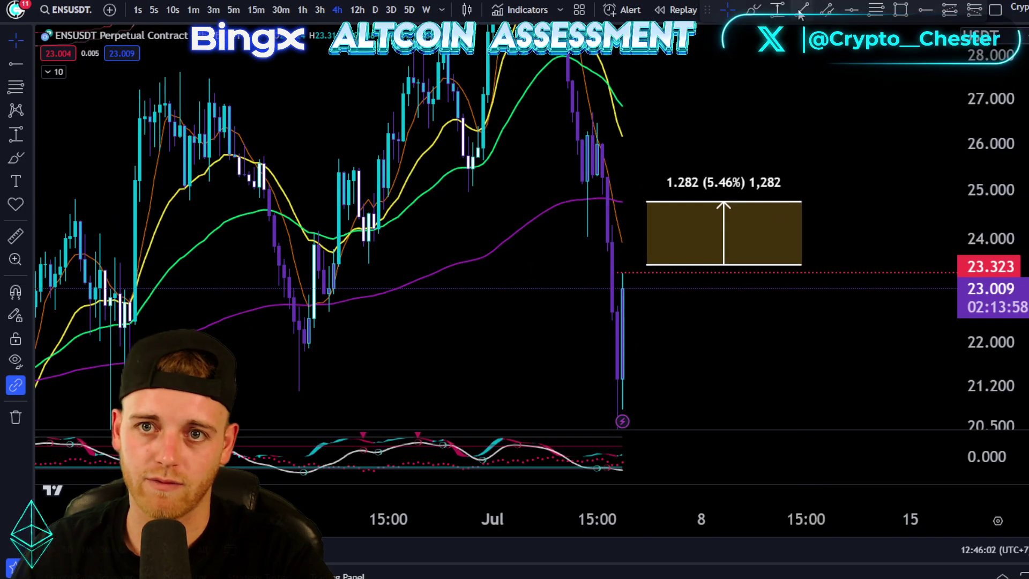
{"action": "left_click", "coordinate": [851, 11]}
{"action": "left_click", "coordinate": [629, 202]}
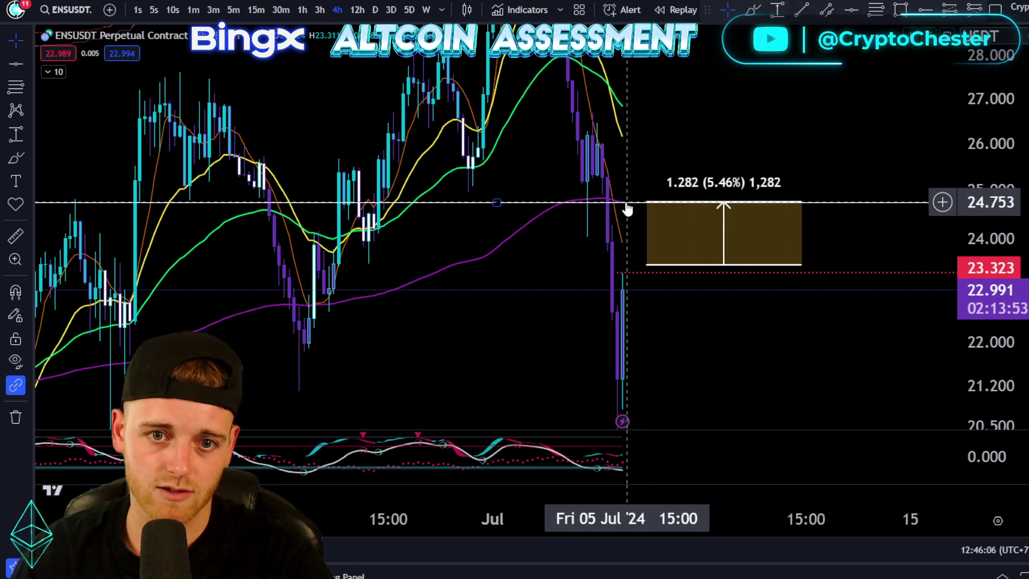
Sketch brush marks around the end of the orange moving average near the latest candles, and delete them
{"action": "left_click_drag", "start_coordinate": [702, 115], "coordinate": [778, 79]}
{"action": "left_click", "coordinate": [752, 10]}
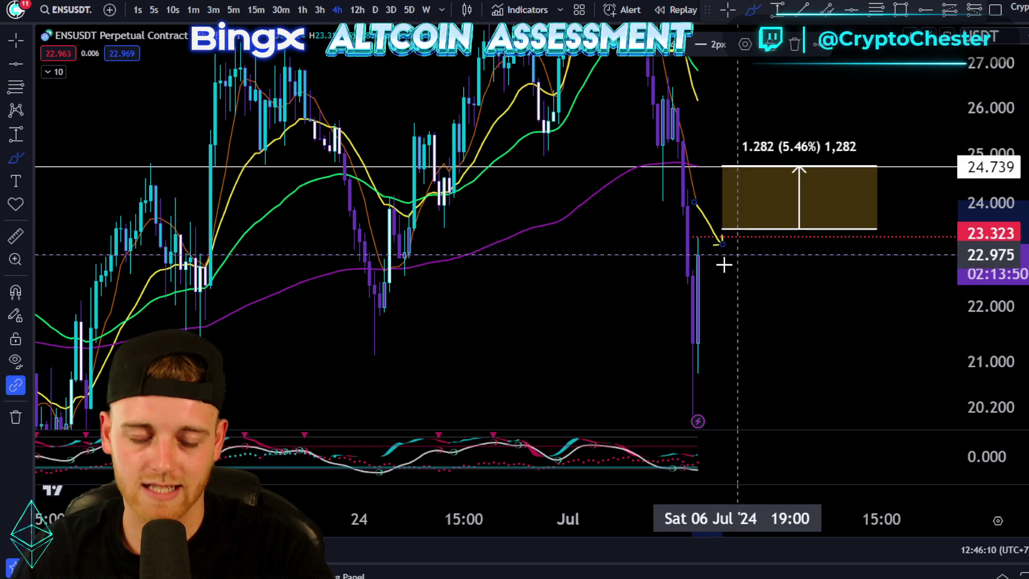
{"action": "key", "text": "Delete"}
{"action": "mouse_move", "coordinate": [709, 200]}
{"action": "left_mouse_down"}
{"action": "mouse_move", "coordinate": [690, 194]}
{"action": "mouse_move", "coordinate": [716, 204]}
{"action": "left_mouse_up"}
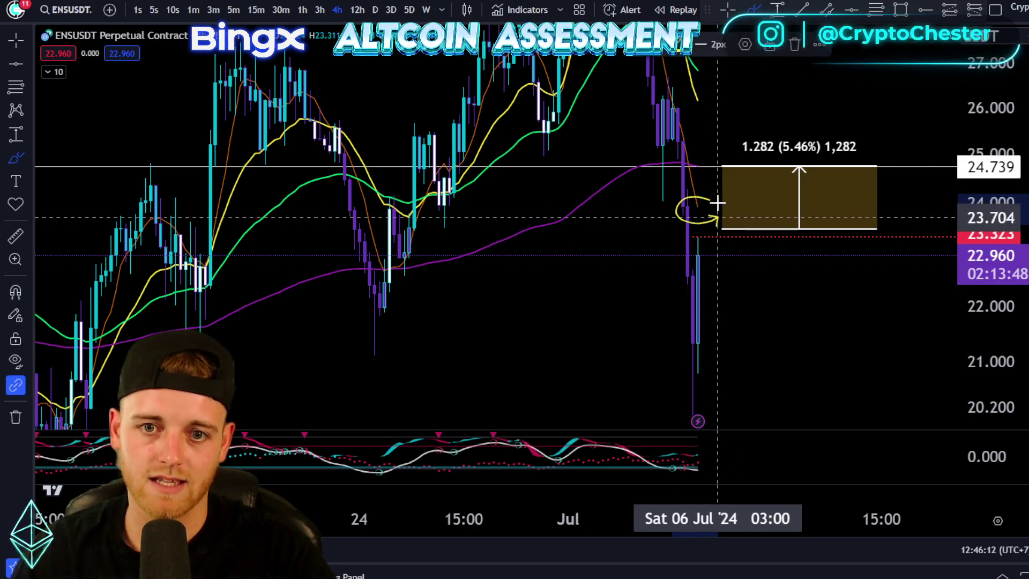
{"action": "key", "text": "Delete"}
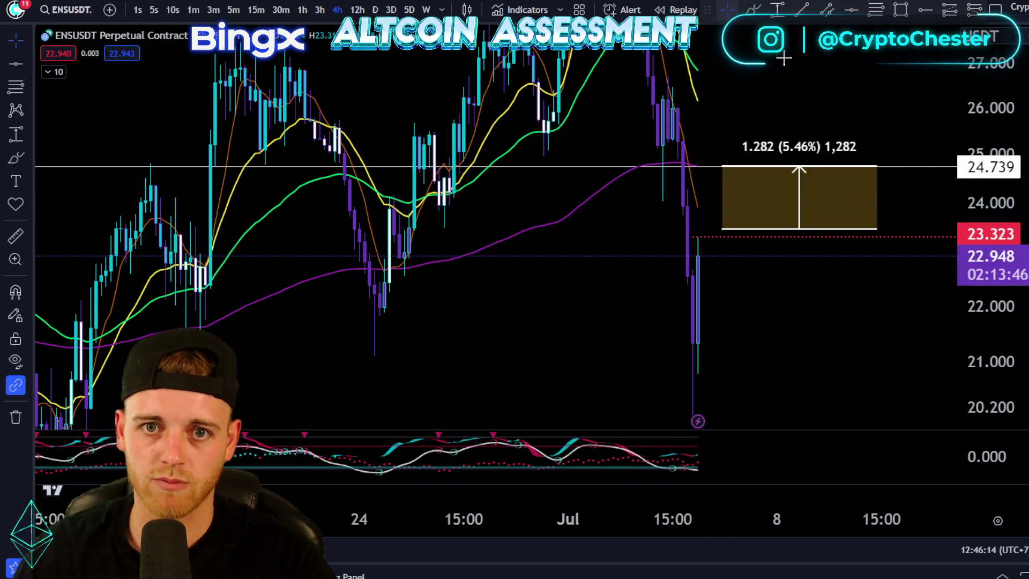
Brush a loop and arrows around the orange moving average and 23.323 ray to illustrate possible price movement, and undo the strokes
{"action": "left_click_drag", "start_coordinate": [978, 161], "coordinate": [971, 289]}
{"action": "scroll", "coordinate": [798, 279], "scroll_direction": "up", "scroll_amount": 4}
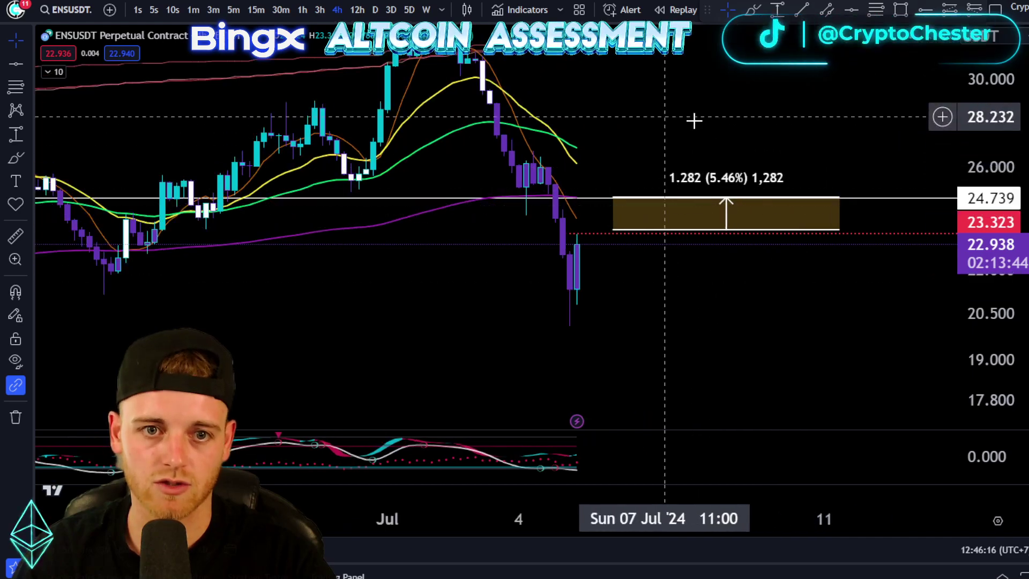
{"action": "left_click_drag", "start_coordinate": [694, 121], "coordinate": [786, 144]}
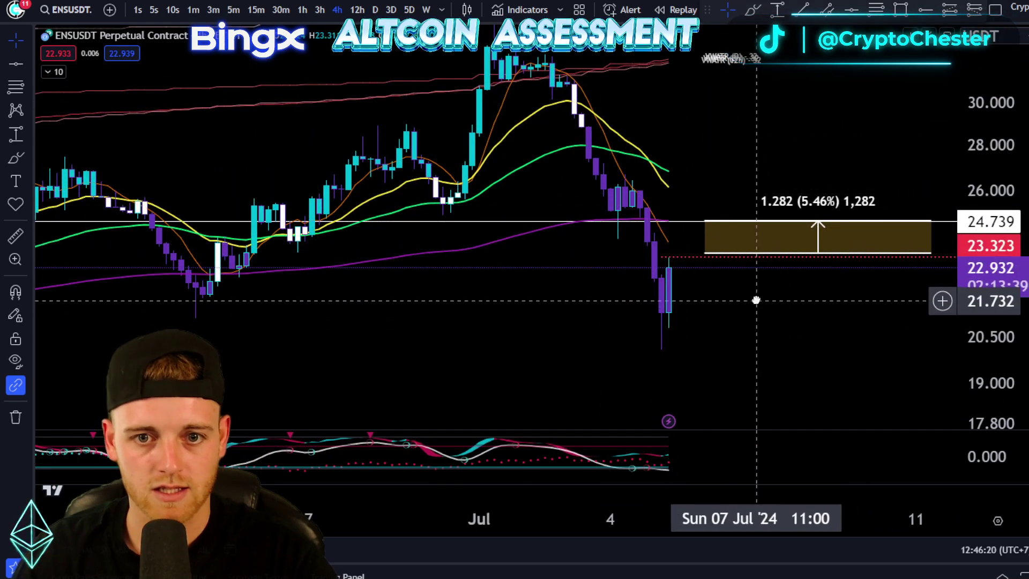
{"action": "left_click_drag", "start_coordinate": [755, 298], "coordinate": [737, 274]}
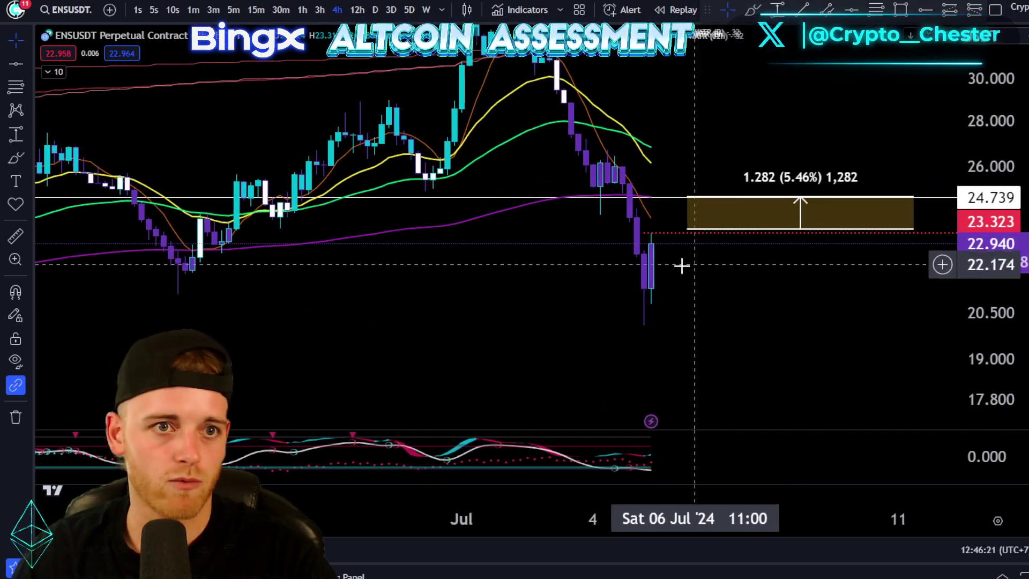
{"action": "left_click", "coordinate": [754, 11]}
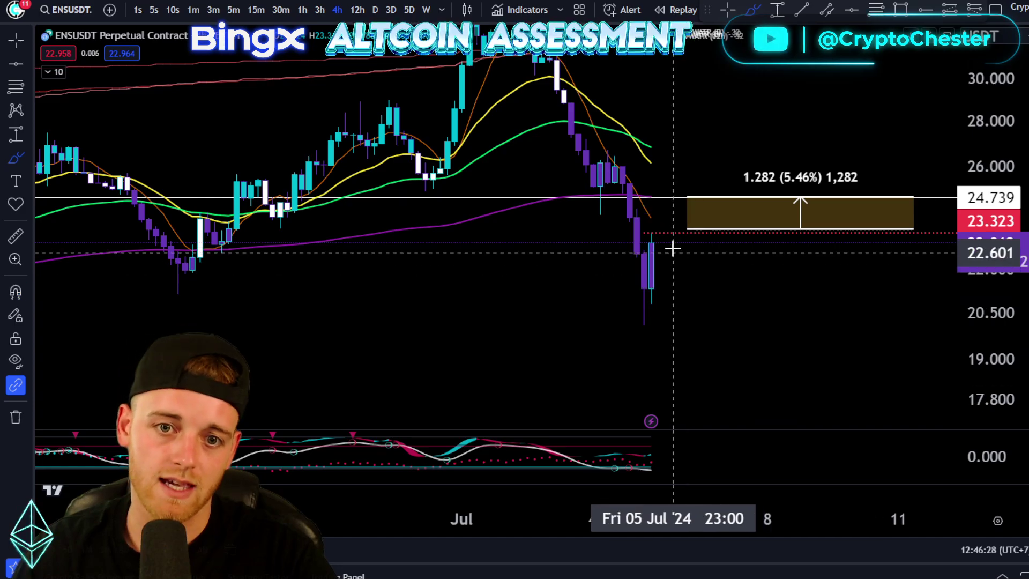
{"action": "mouse_move", "coordinate": [625, 183]}
{"action": "left_mouse_down"}
{"action": "mouse_move", "coordinate": [608, 185]}
{"action": "mouse_move", "coordinate": [623, 159]}
{"action": "left_mouse_up"}
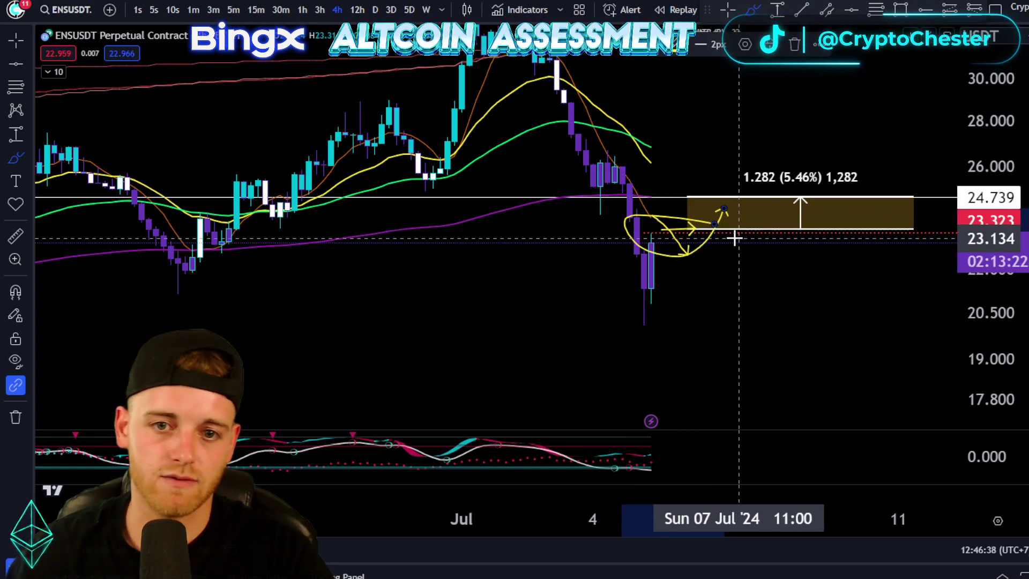
{"action": "key", "text": "ctrl+z"}
{"action": "key", "text": "ctrl+z"}
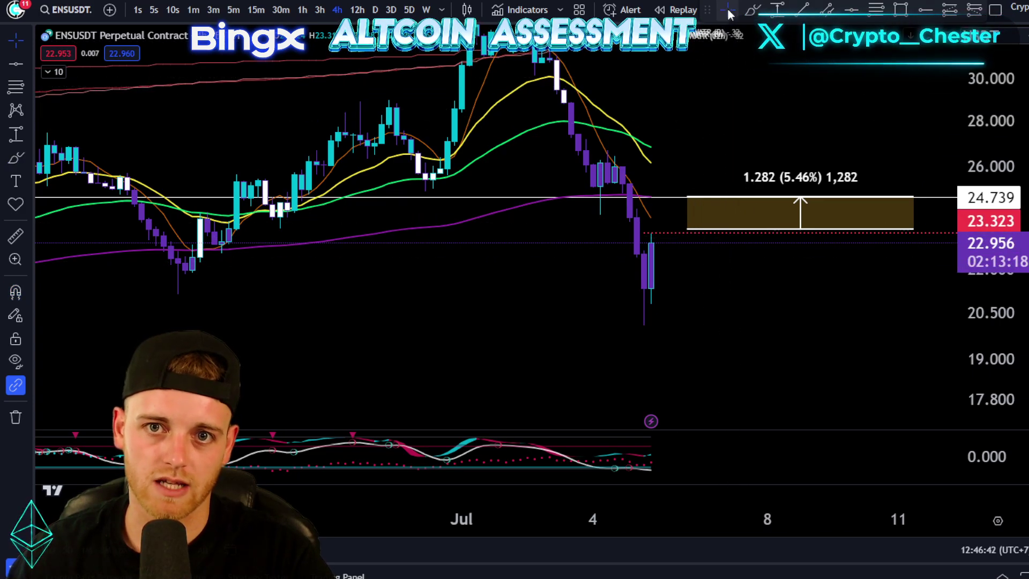
Resize the price range to about 1.182 (5.03%), with its upper edge near the 24.739 line
{"action": "left_click_drag", "start_coordinate": [697, 301], "coordinate": [632, 317]}
{"action": "left_click_drag", "start_coordinate": [860, 206], "coordinate": [769, 229]}
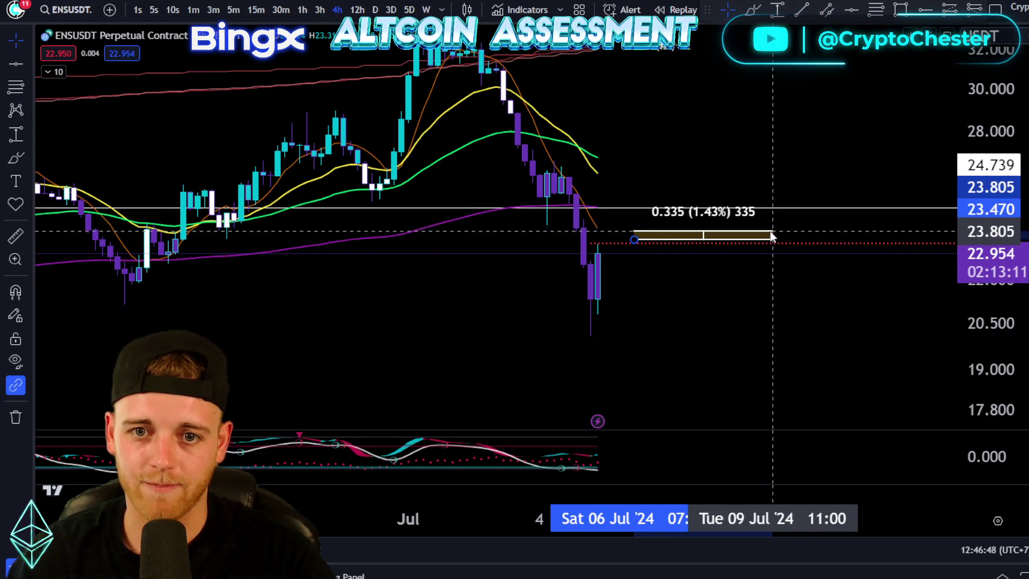
{"action": "left_click", "coordinate": [776, 210]}
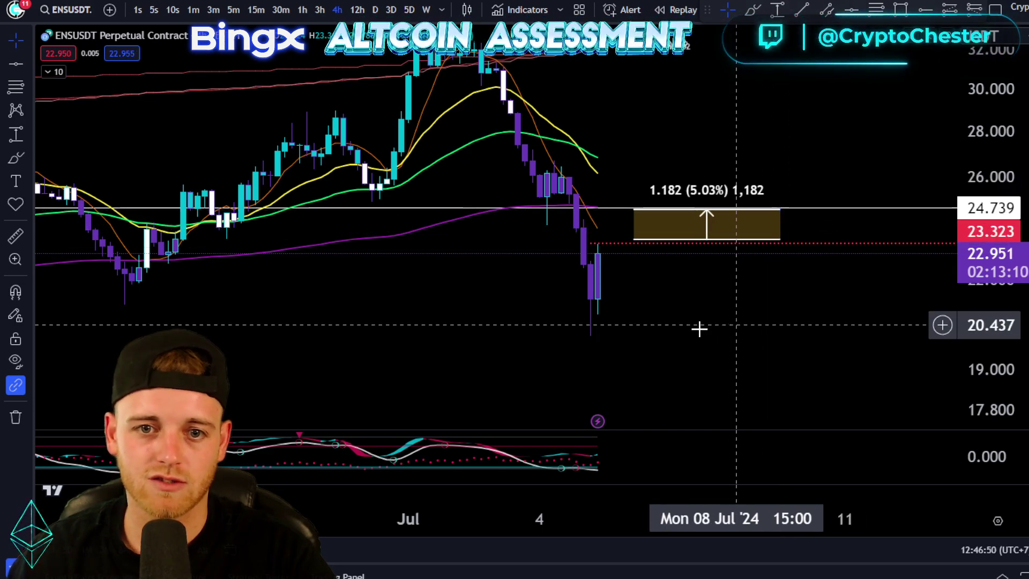
Enlarge the oscillator pane and examine its swings from late May to early July
{"action": "scroll", "coordinate": [698, 329], "scroll_direction": "down", "scroll_amount": 2}
{"action": "scroll", "coordinate": [822, 323], "scroll_direction": "down", "scroll_amount": 5}
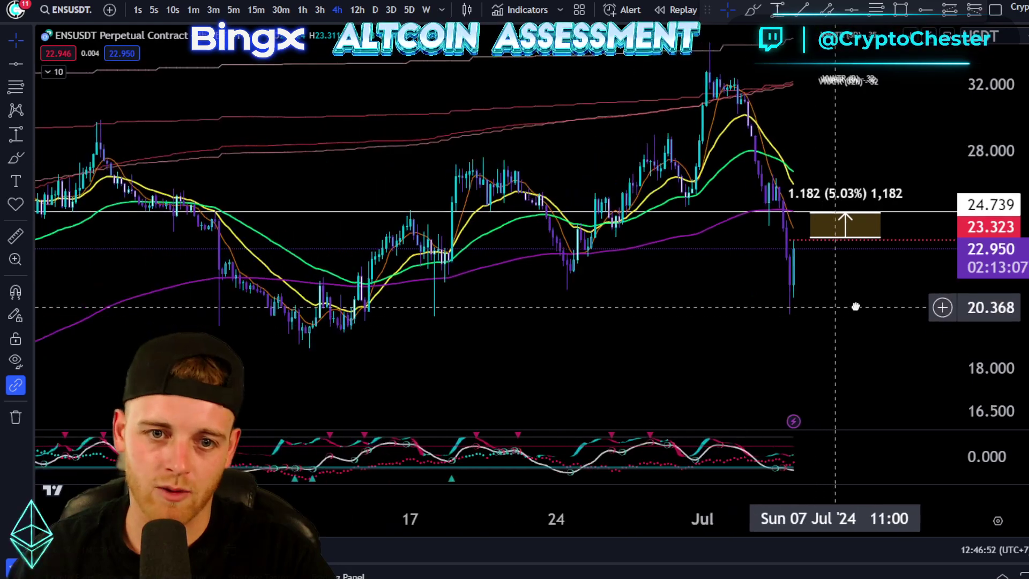
{"action": "left_click_drag", "start_coordinate": [724, 433], "coordinate": [825, 141]}
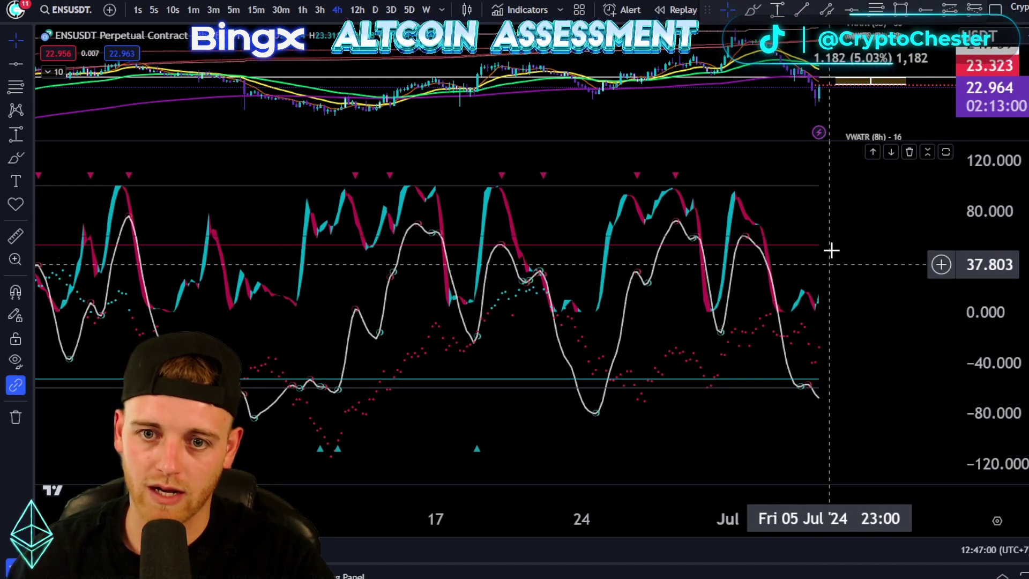
{"action": "scroll", "coordinate": [851, 399], "scroll_direction": "down", "scroll_amount": 5}
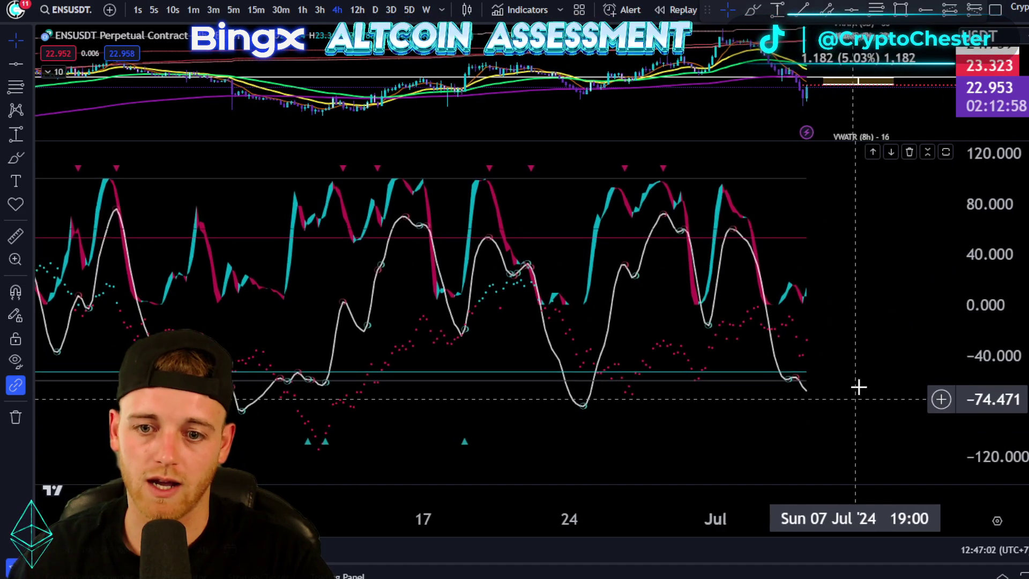
{"action": "left_click_drag", "start_coordinate": [769, 404], "coordinate": [796, 383]}
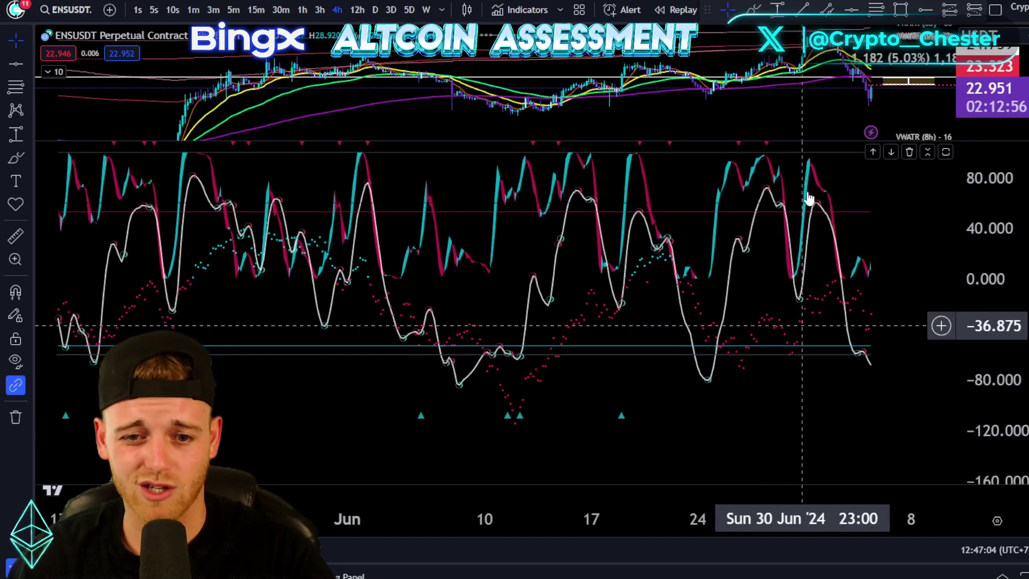
Highlight the late June and early July oscillator lows with brush marks, and undo them
{"action": "left_click", "coordinate": [752, 9]}
{"action": "mouse_move", "coordinate": [748, 361]}
{"action": "left_mouse_down"}
{"action": "mouse_move", "coordinate": [656, 391]}
{"action": "mouse_move", "coordinate": [743, 350]}
{"action": "left_mouse_up"}
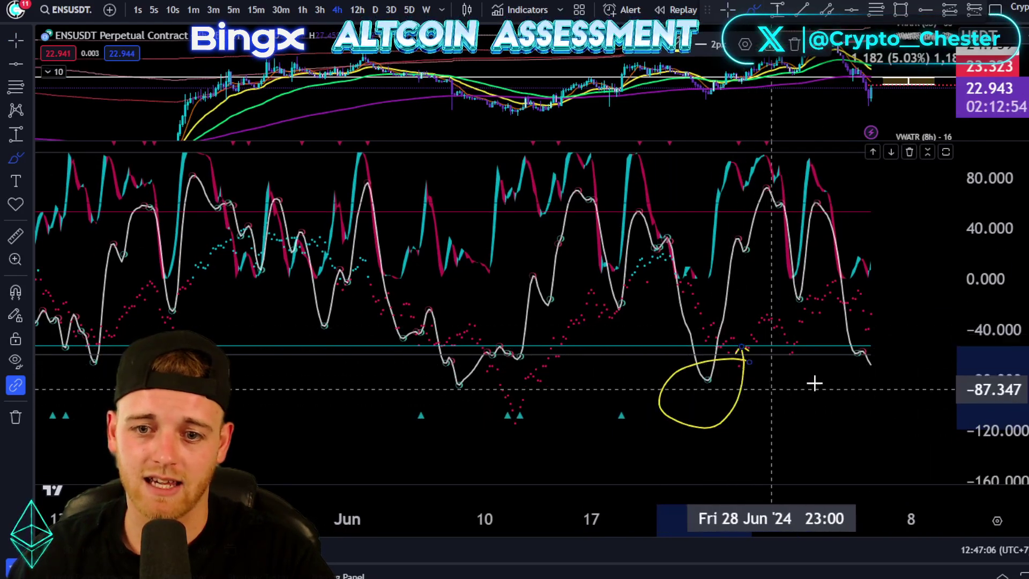
{"action": "key", "text": "ctrl+z"}
{"action": "mouse_move", "coordinate": [685, 317]}
{"action": "left_mouse_down"}
{"action": "mouse_move", "coordinate": [711, 383]}
{"action": "mouse_move", "coordinate": [746, 393]}
{"action": "left_mouse_up"}
{"action": "mouse_move", "coordinate": [866, 338]}
{"action": "left_mouse_down"}
{"action": "mouse_move", "coordinate": [865, 375]}
{"action": "mouse_move", "coordinate": [869, 361]}
{"action": "left_mouse_up"}
{"action": "key", "text": "ctrl+z"}
{"action": "key", "text": "ctrl+z"}
{"action": "key", "text": "ctrl+z"}
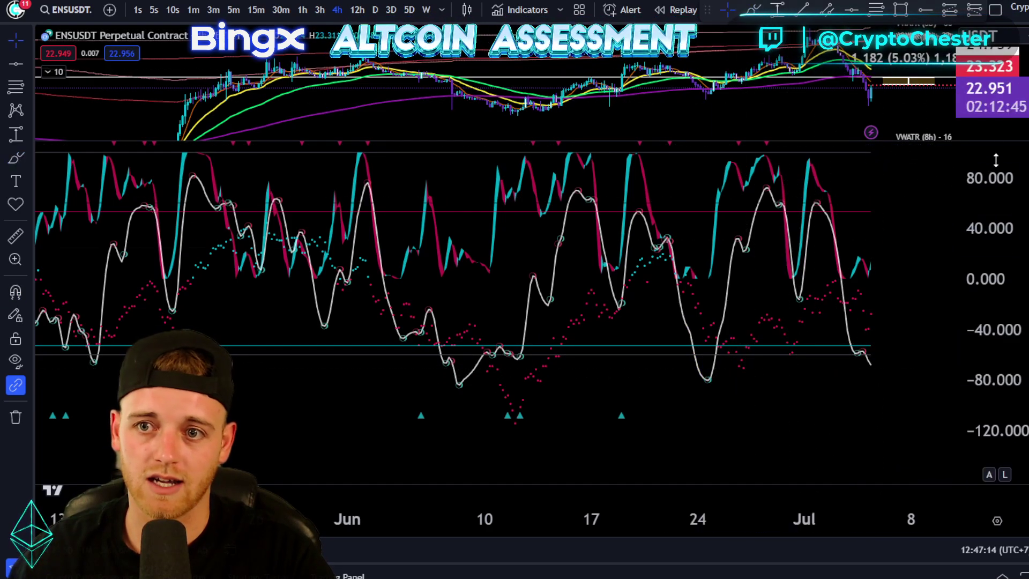
Give the price pane more height and draw a trend line under the lows from 21.095 on 24 June to 20.196 on 5 July
{"action": "left_click_drag", "start_coordinate": [890, 144], "coordinate": [891, 212]}
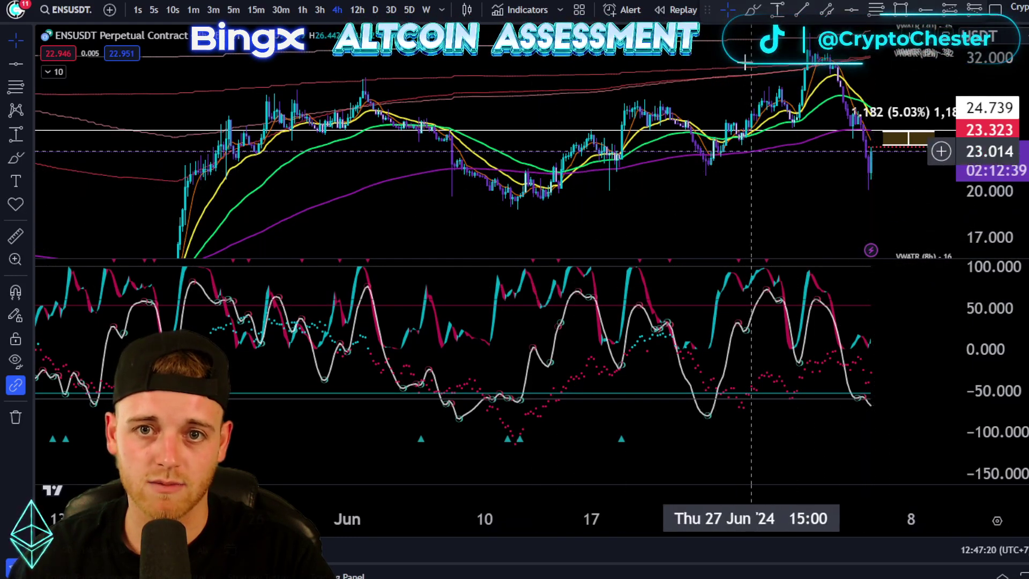
{"action": "left_click", "coordinate": [705, 175]}
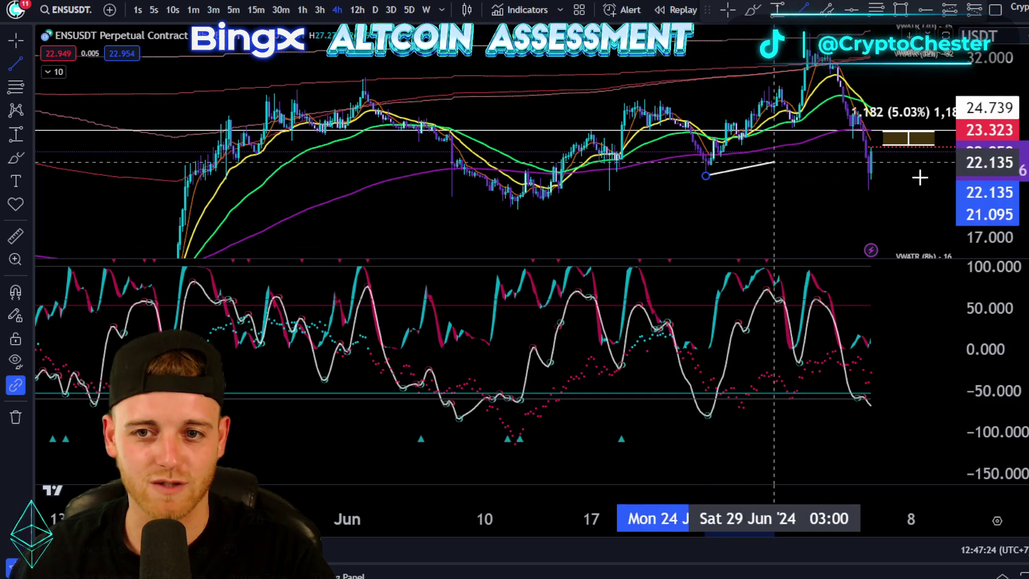
{"action": "left_click", "coordinate": [867, 187]}
Draw a matching trend line on the oscillator from its 24 June low to its latest July value
{"action": "left_click", "coordinate": [801, 10]}
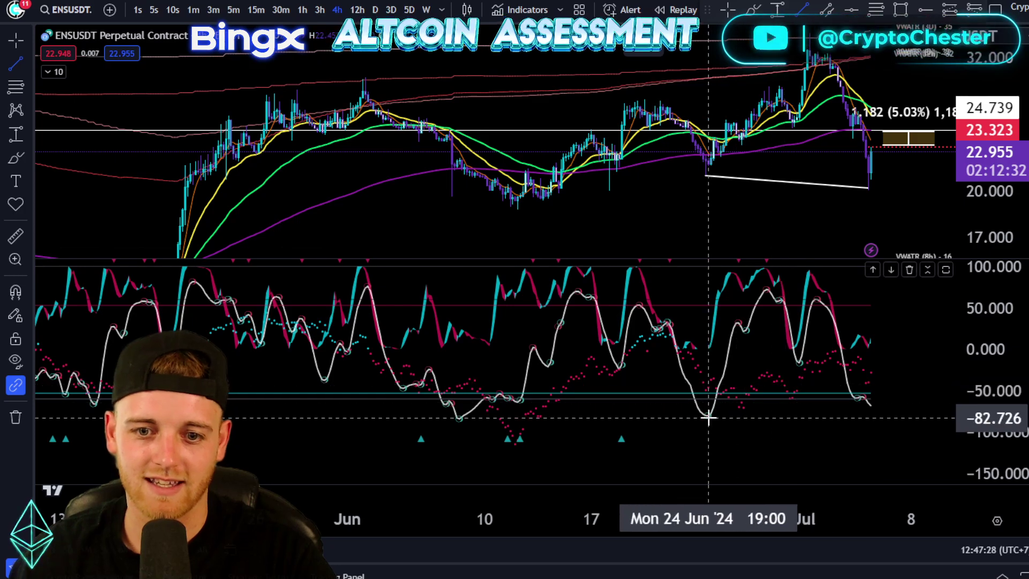
{"action": "left_click", "coordinate": [708, 417]}
{"action": "left_click", "coordinate": [870, 407]}
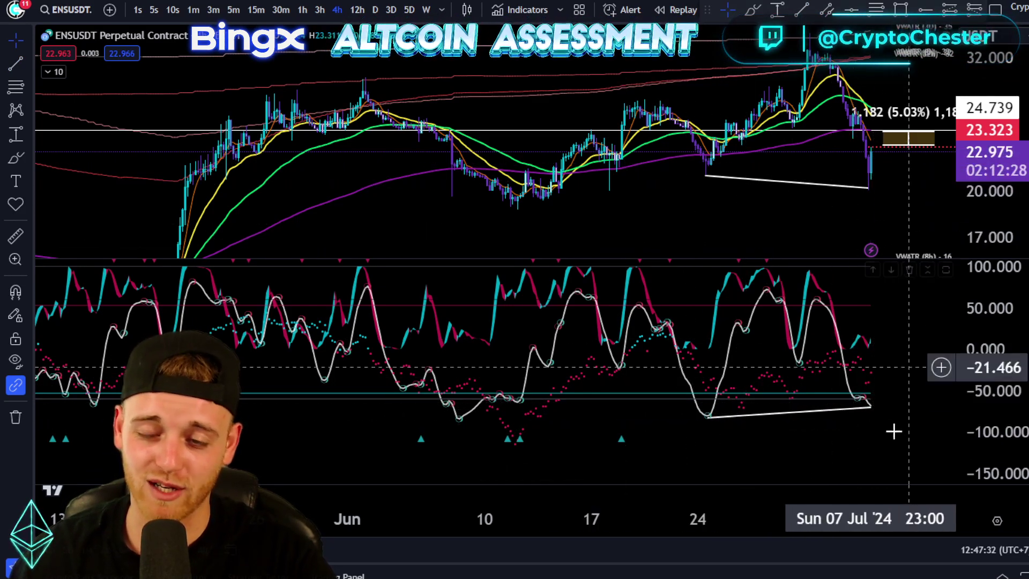
Enlarge the price pane and compare both divergence lines with the latest candles, the 23.323 ray and the 24.739 line
{"action": "left_click_drag", "start_coordinate": [893, 429], "coordinate": [845, 413]}
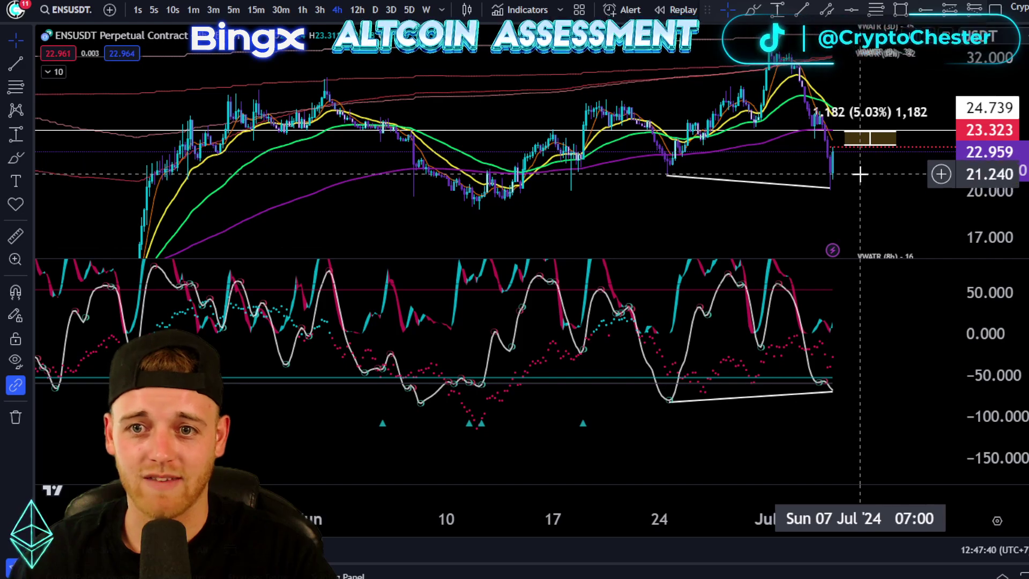
{"action": "left_click", "coordinate": [778, 184]}
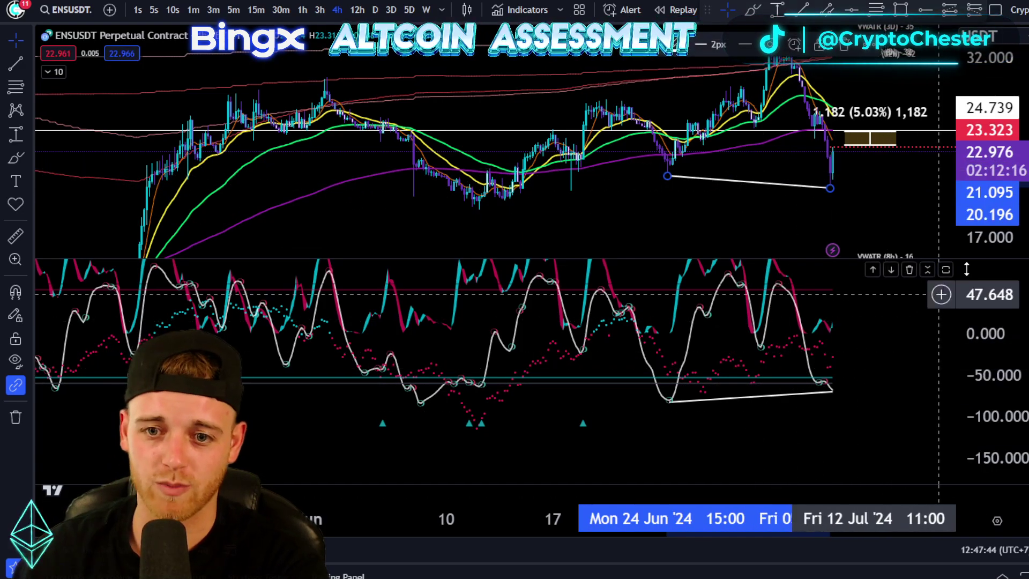
{"action": "left_click_drag", "start_coordinate": [982, 258], "coordinate": [984, 305]}
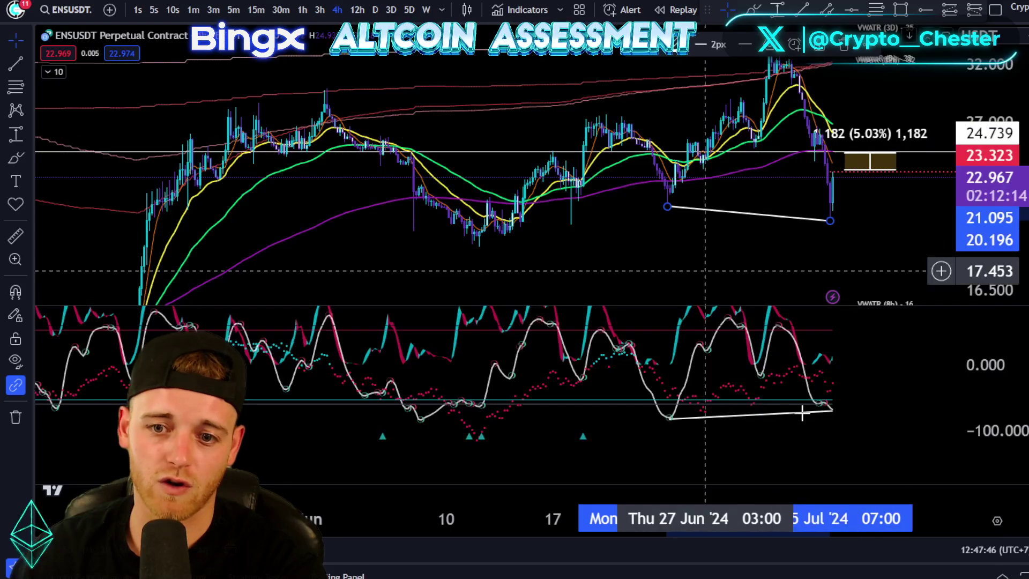
{"action": "left_click_drag", "start_coordinate": [859, 266], "coordinate": [817, 273]}
{"action": "left_click_drag", "start_coordinate": [988, 250], "coordinate": [987, 107]}
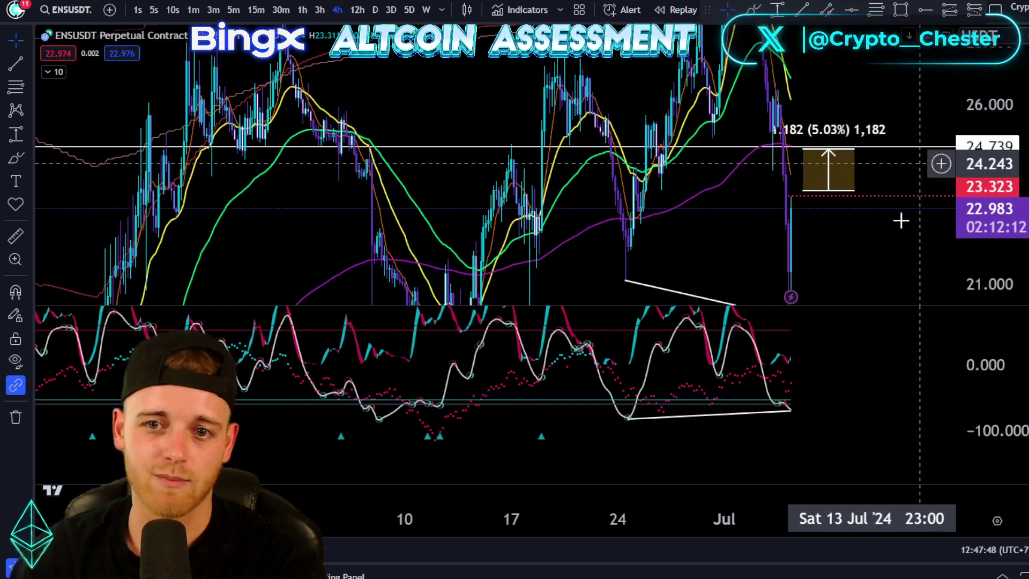
{"action": "scroll", "coordinate": [857, 239], "scroll_direction": "up", "scroll_amount": 7}
{"action": "left_click_drag", "start_coordinate": [718, 250], "coordinate": [863, 193]}
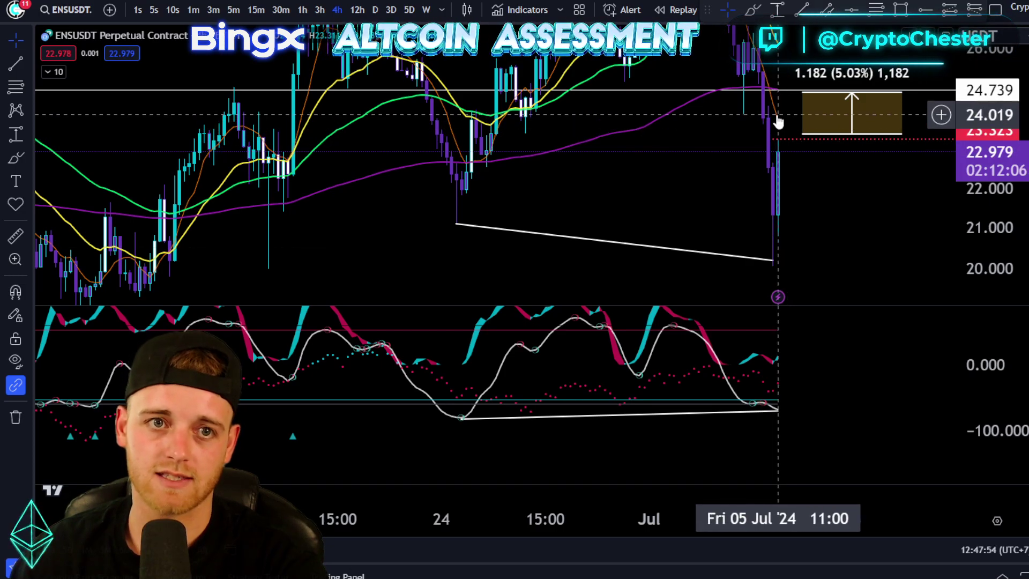
{"action": "left_click_drag", "start_coordinate": [992, 110], "coordinate": [895, 202]}
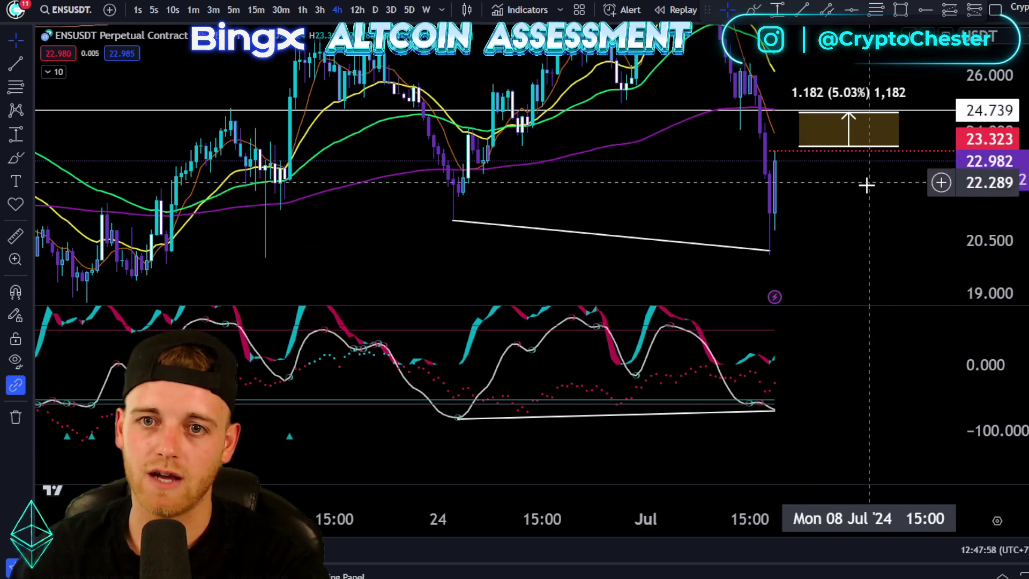
{"action": "left_click_drag", "start_coordinate": [828, 226], "coordinate": [802, 257]}
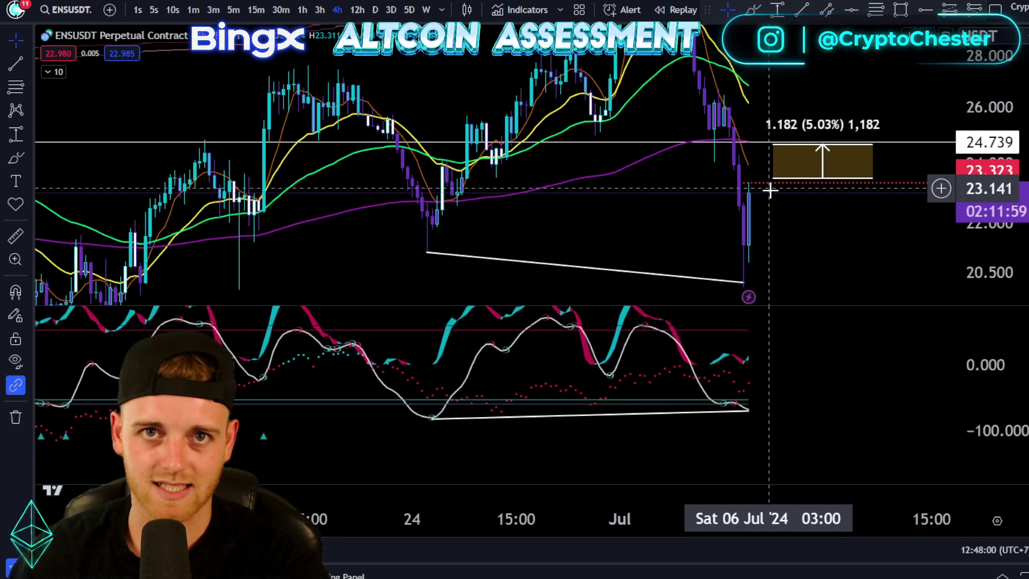
Review the wider June to July 4-hour structure with the divergence lines, moving averages and VWATR levels in view
{"action": "scroll", "coordinate": [868, 237], "scroll_direction": "down", "scroll_amount": 5}
{"action": "left_click_drag", "start_coordinate": [986, 143], "coordinate": [983, 244]}
{"action": "scroll", "coordinate": [914, 247], "scroll_direction": "down", "scroll_amount": 2}
{"action": "left_click_drag", "start_coordinate": [867, 256], "coordinate": [827, 261]}
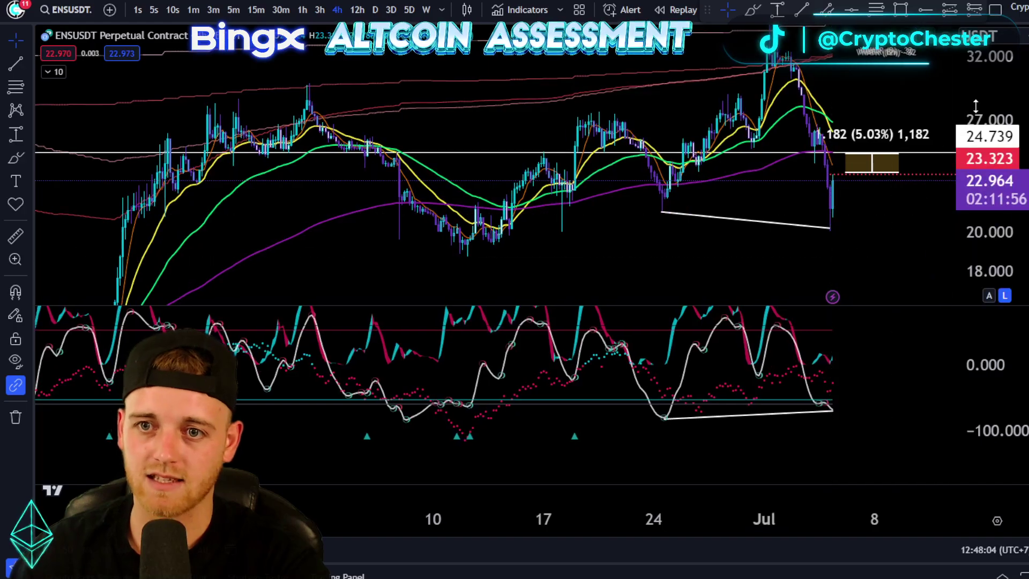
{"action": "left_click_drag", "start_coordinate": [973, 105], "coordinate": [953, 225]}
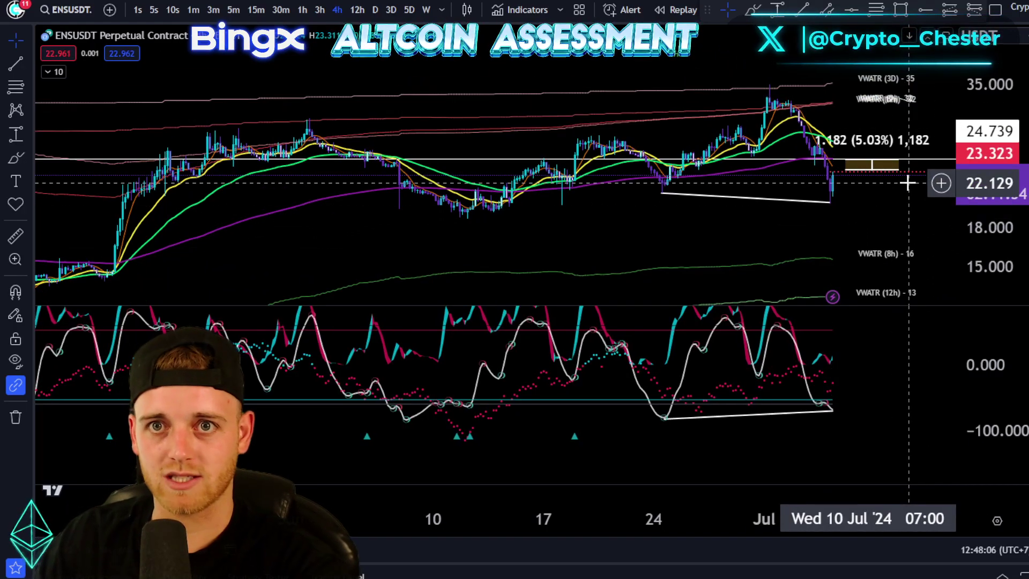